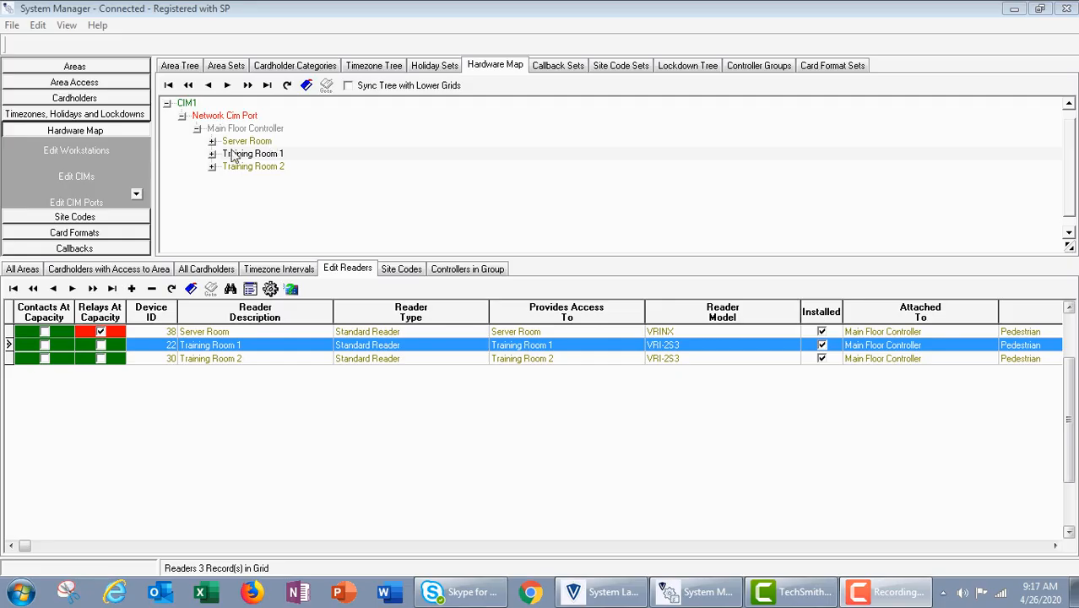
Expand the Server Room reader in the hardware tree and examine its attached contacts and relays.
click(212, 141)
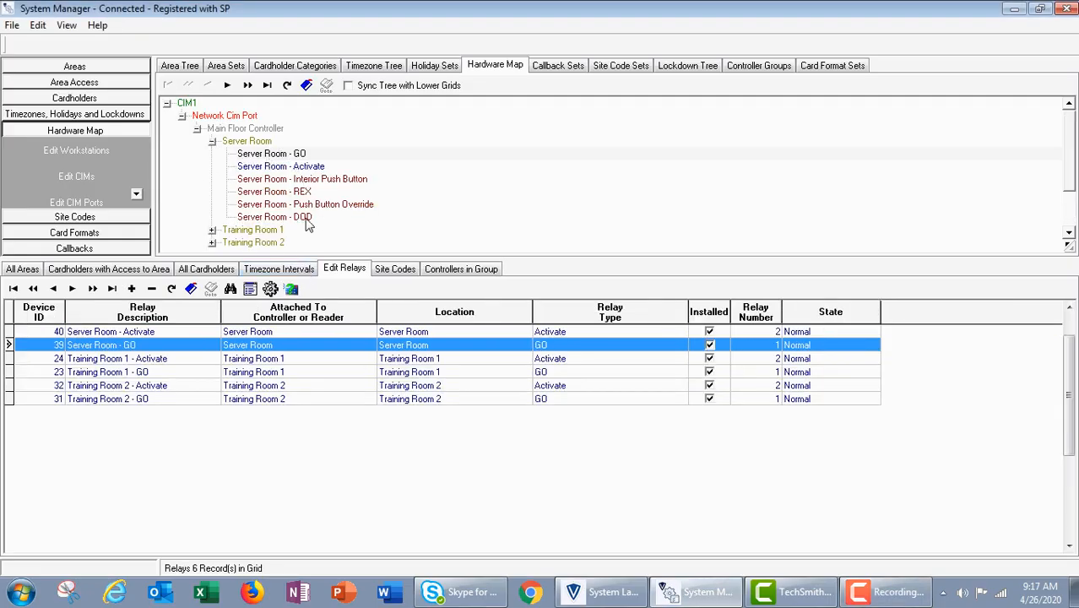
click(268, 191)
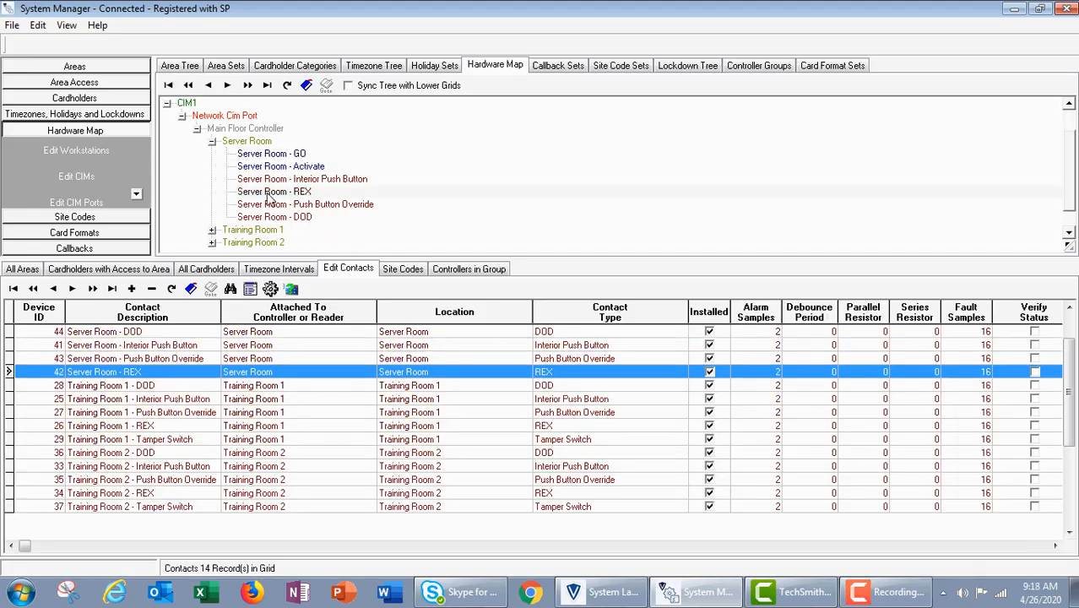
click(270, 217)
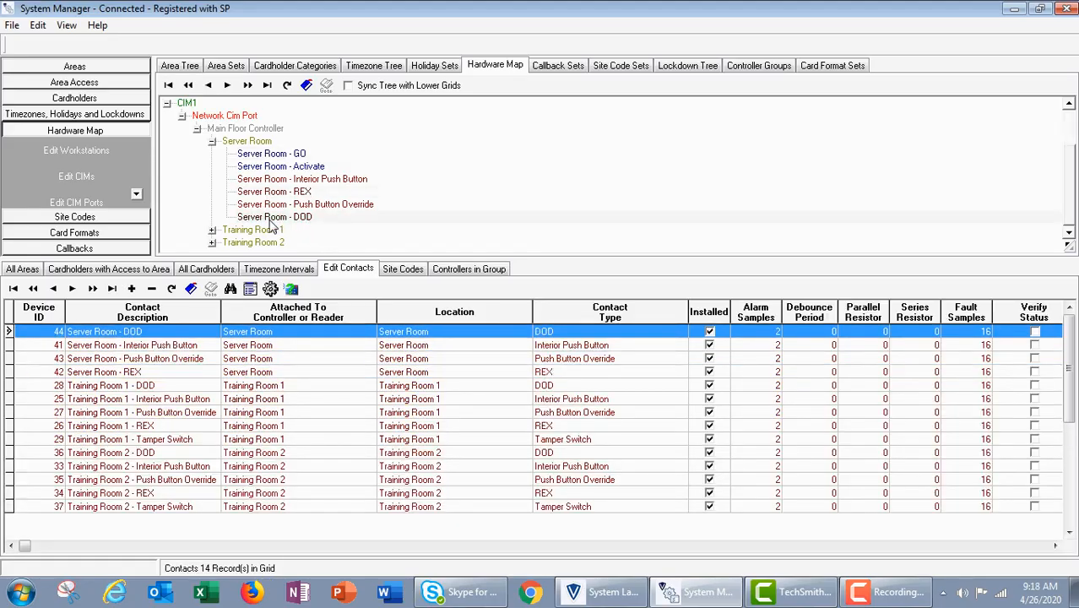
click(302, 208)
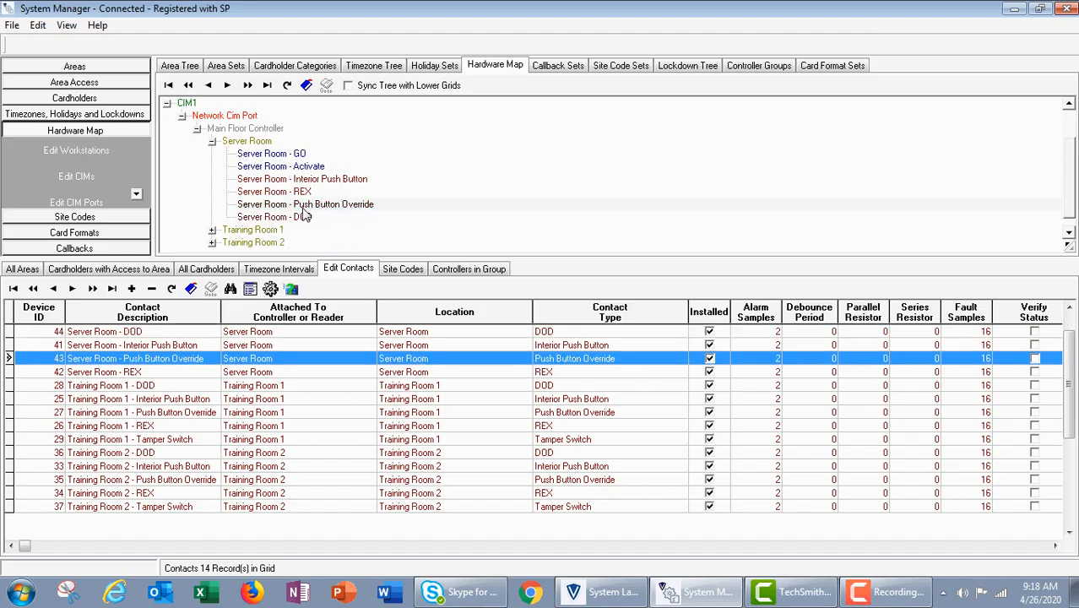
click(353, 181)
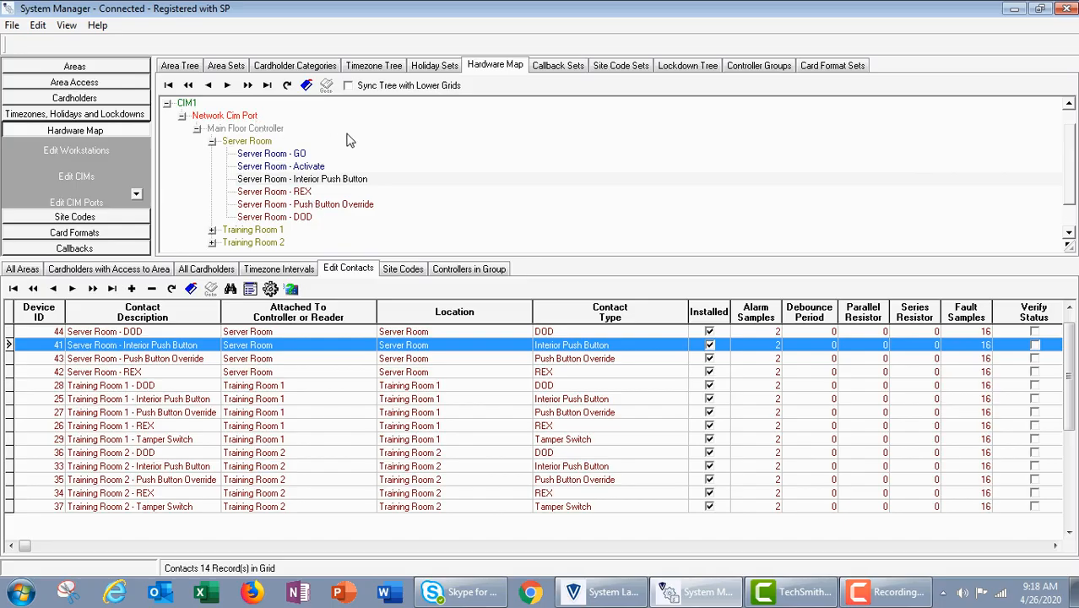
click(284, 157)
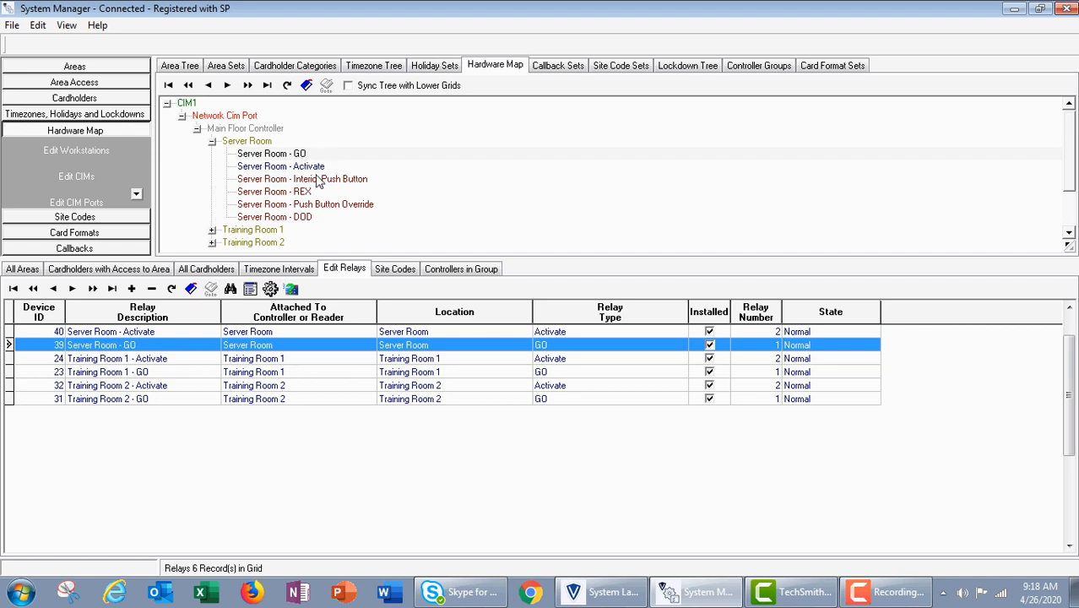
click(316, 169)
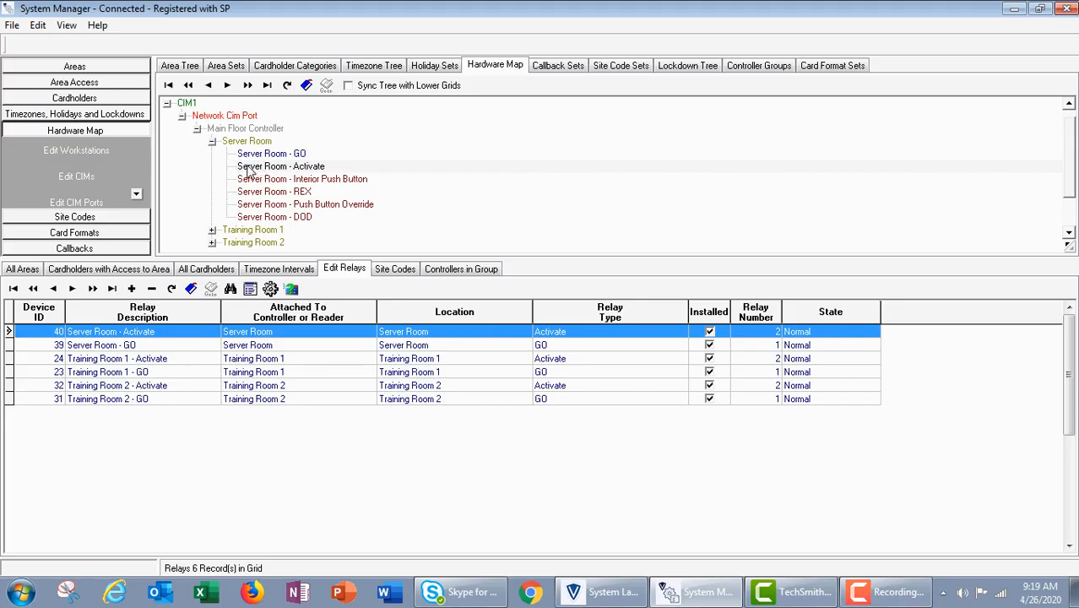
Open the event triggers of the Server Room - DOD contact and widen the trigger Description column to show full names.
click(296, 220)
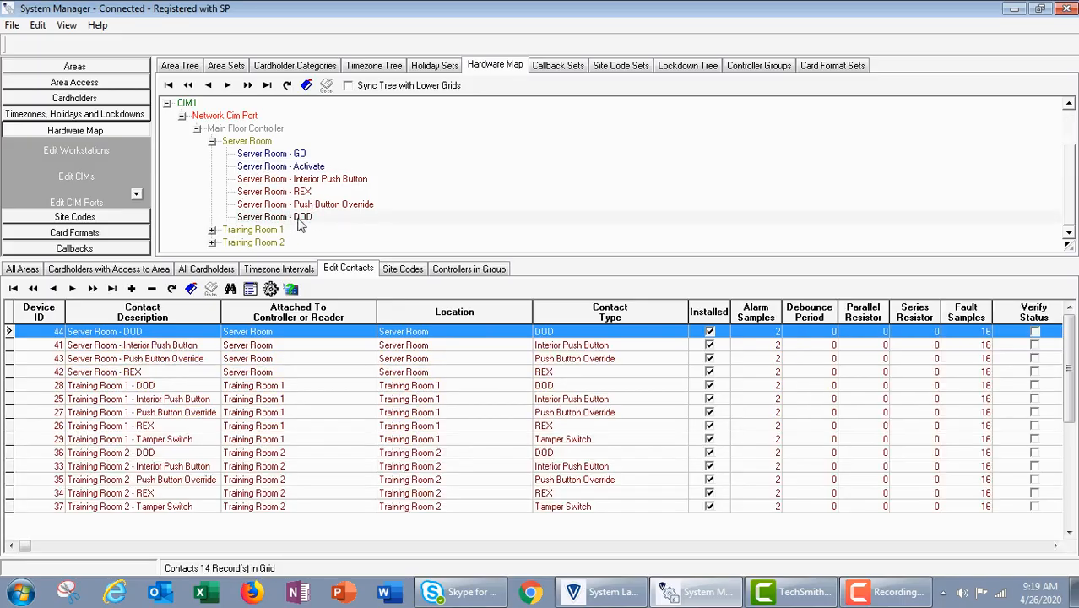
double_click(263, 217)
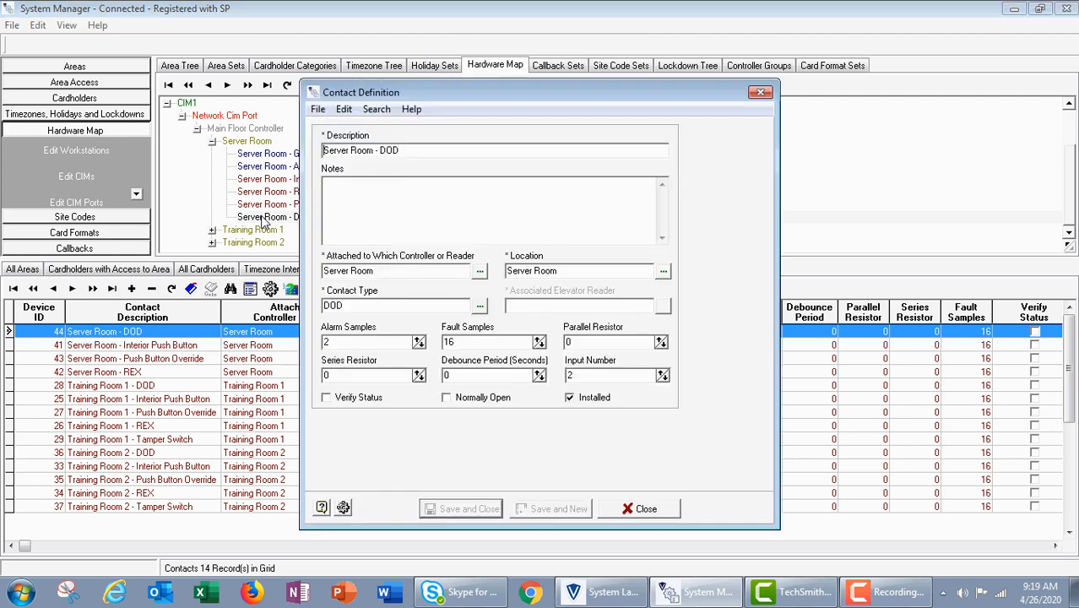
click(343, 508)
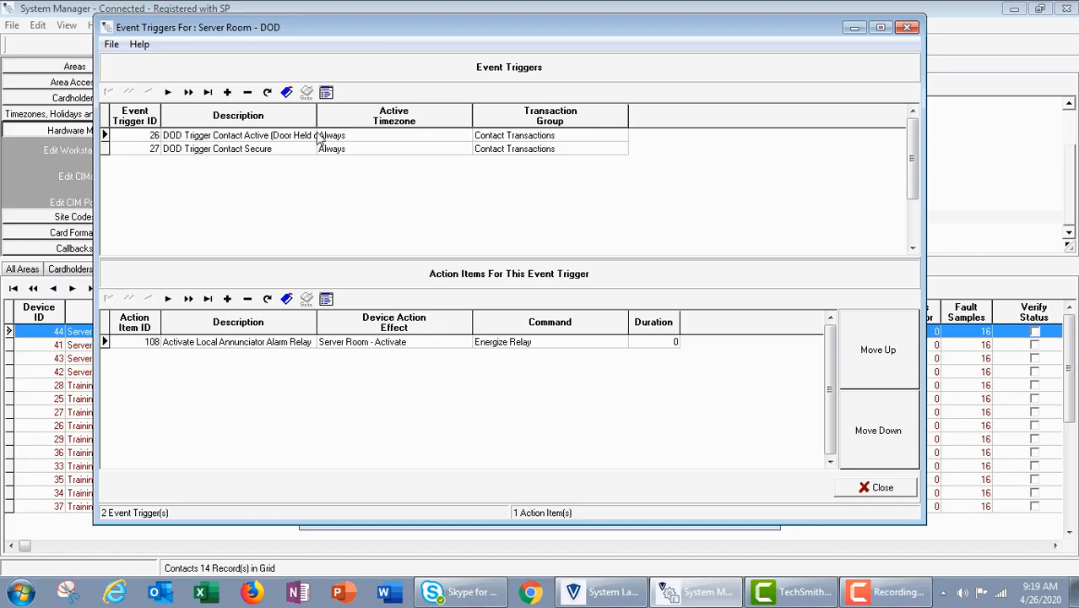
drag(317, 114, 535, 114)
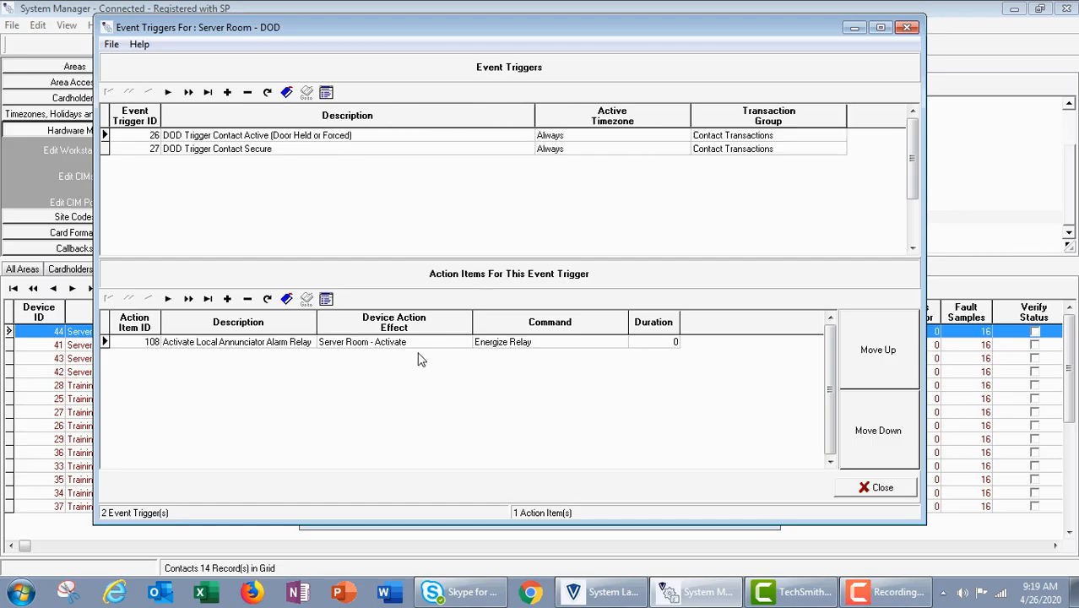
Inspect the definition of the Activate Local Annunciator Alarm Relay action item under the door held or forced trigger.
click(346, 141)
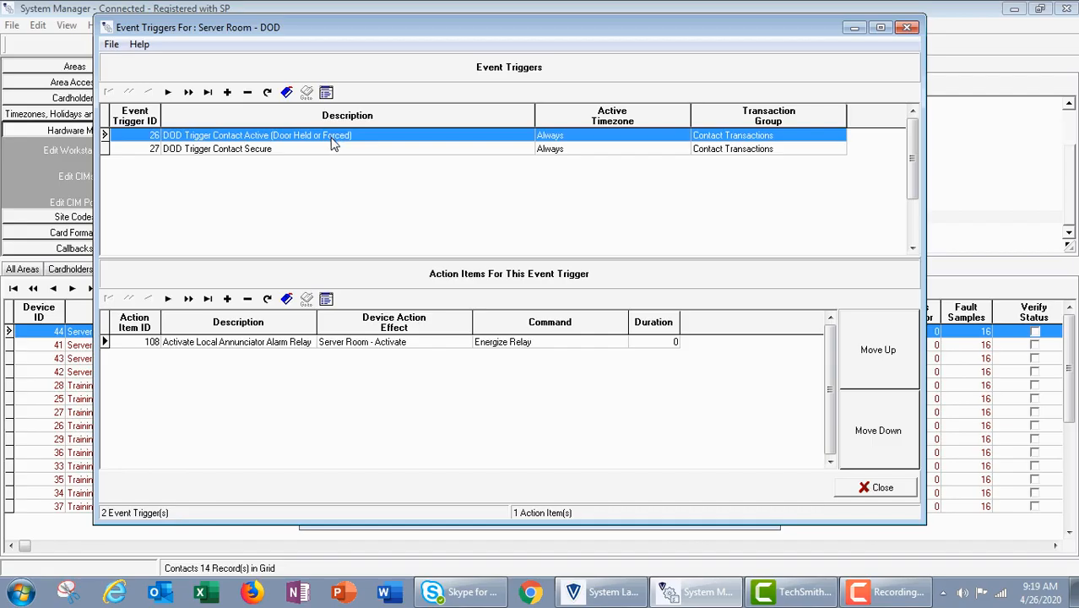
click(315, 344)
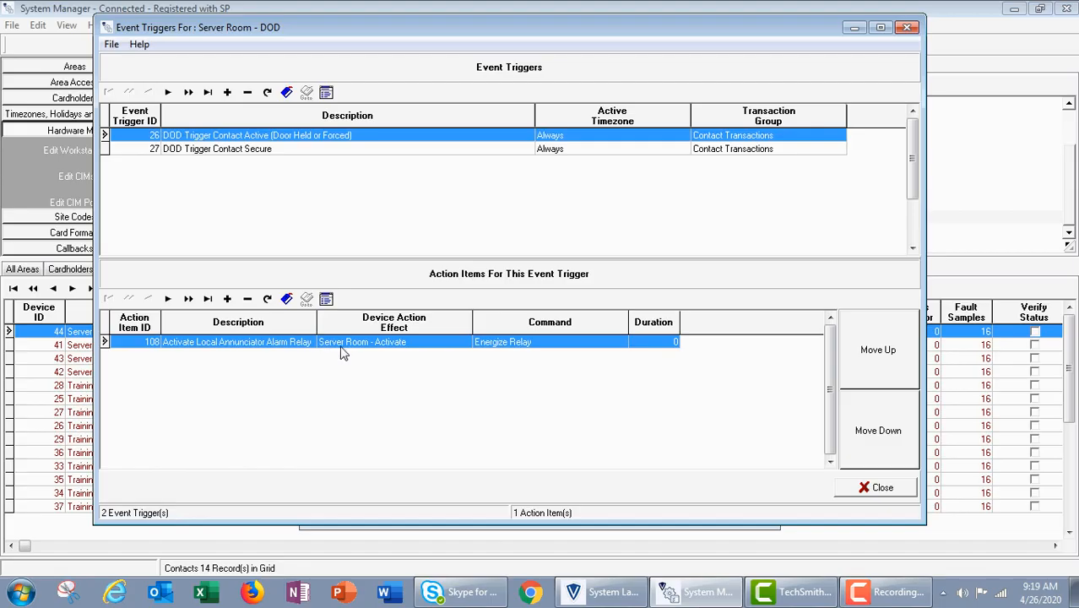
double_click(342, 342)
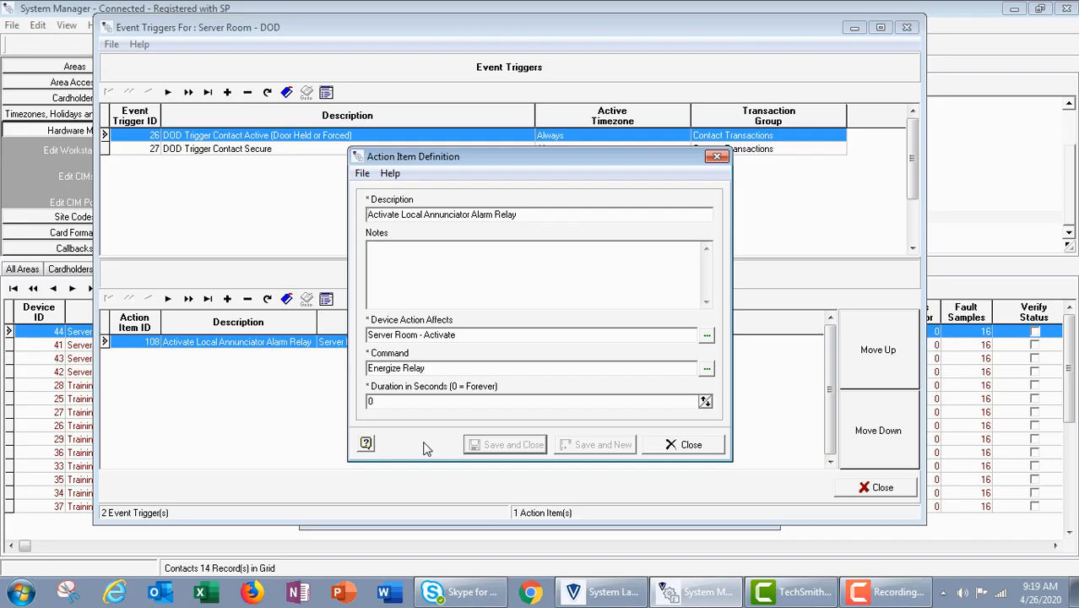
click(694, 447)
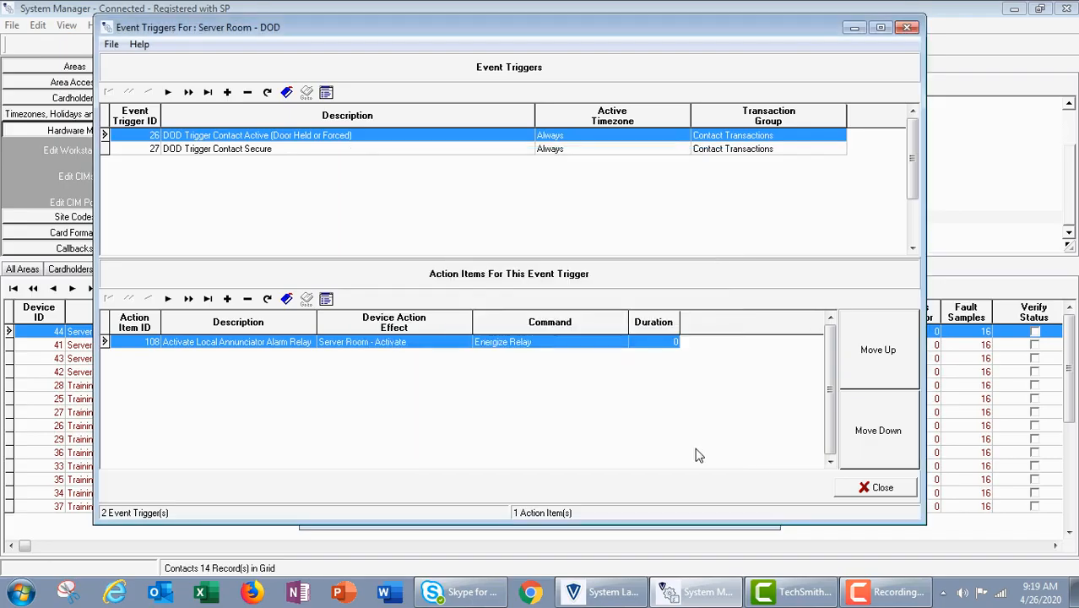
Compare the action items of the DOD Trigger Contact Secure and Contact Active triggers, then close the DOD contact's windows.
click(239, 159)
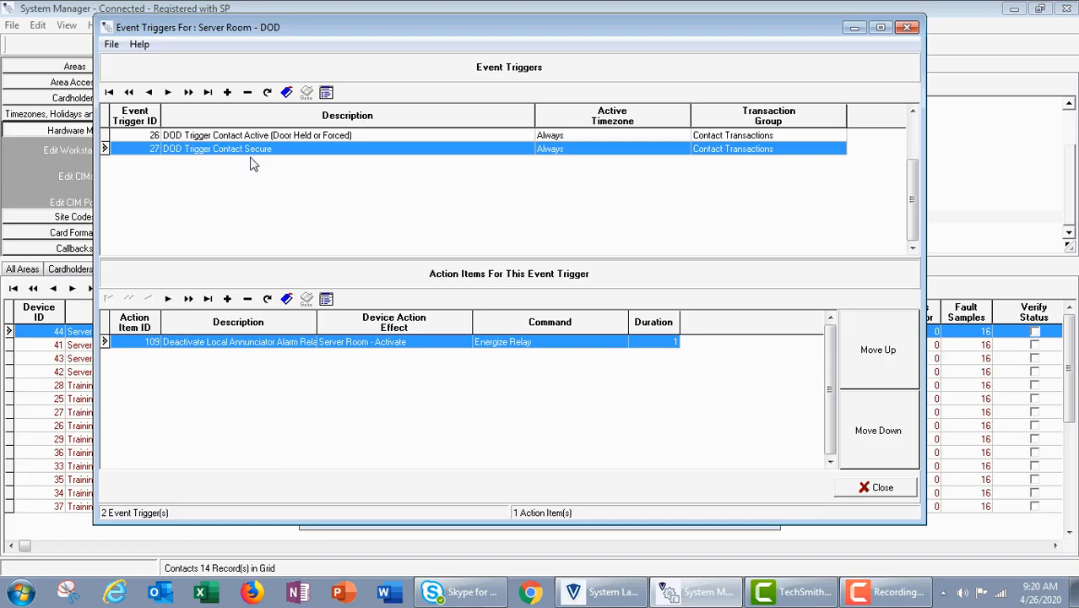
drag(317, 321, 373, 322)
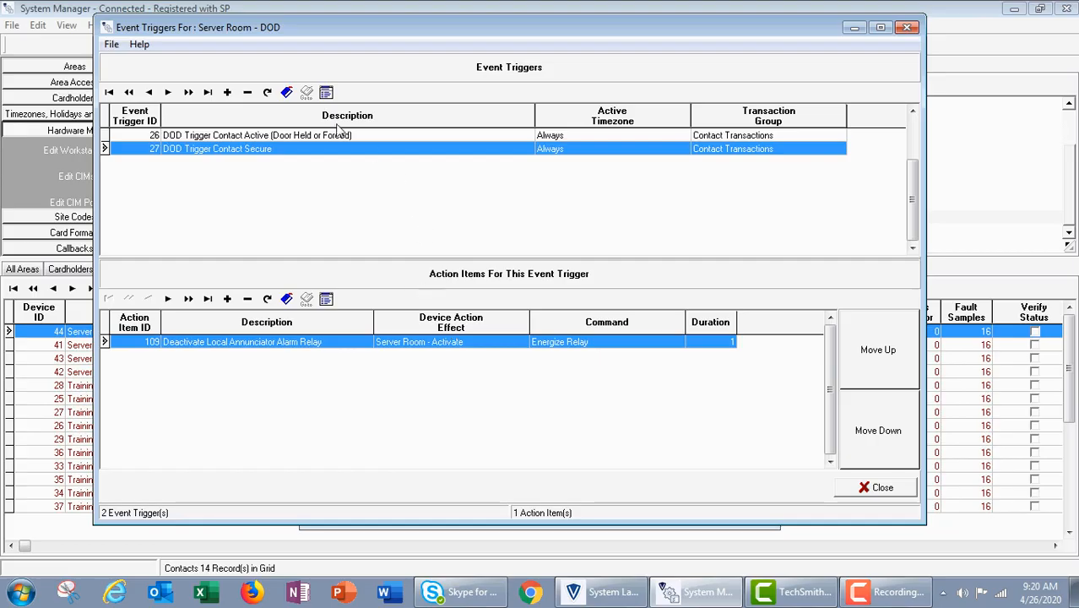
click(308, 137)
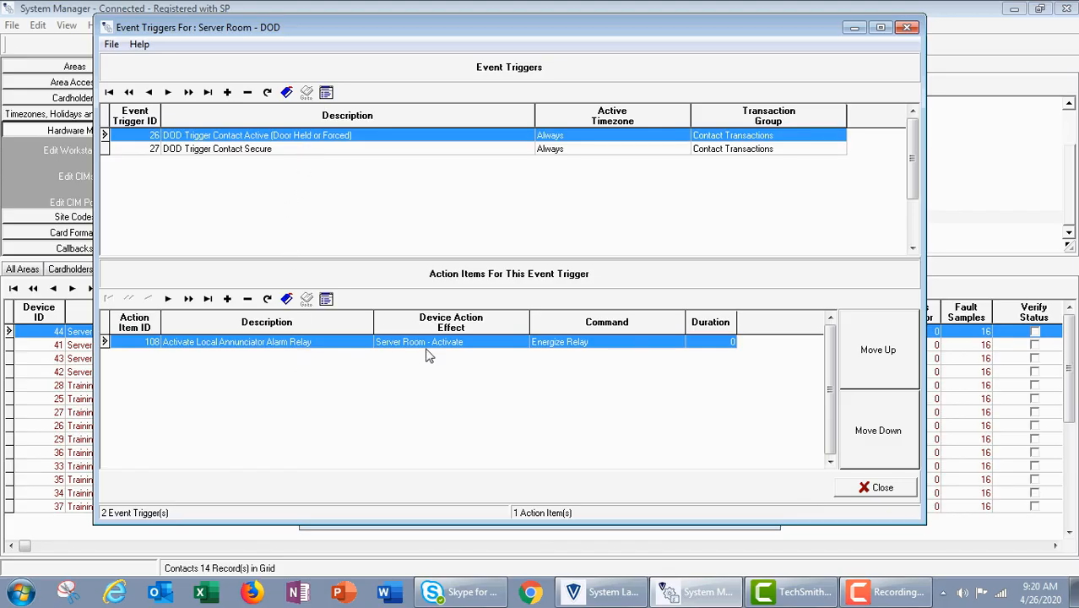
click(192, 151)
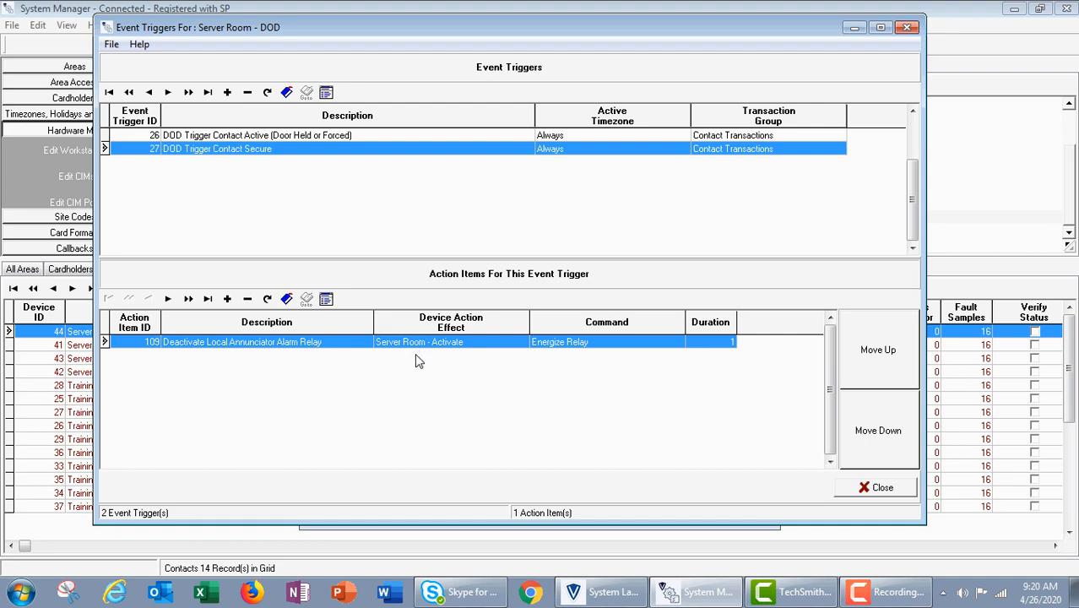
click(882, 489)
click(642, 509)
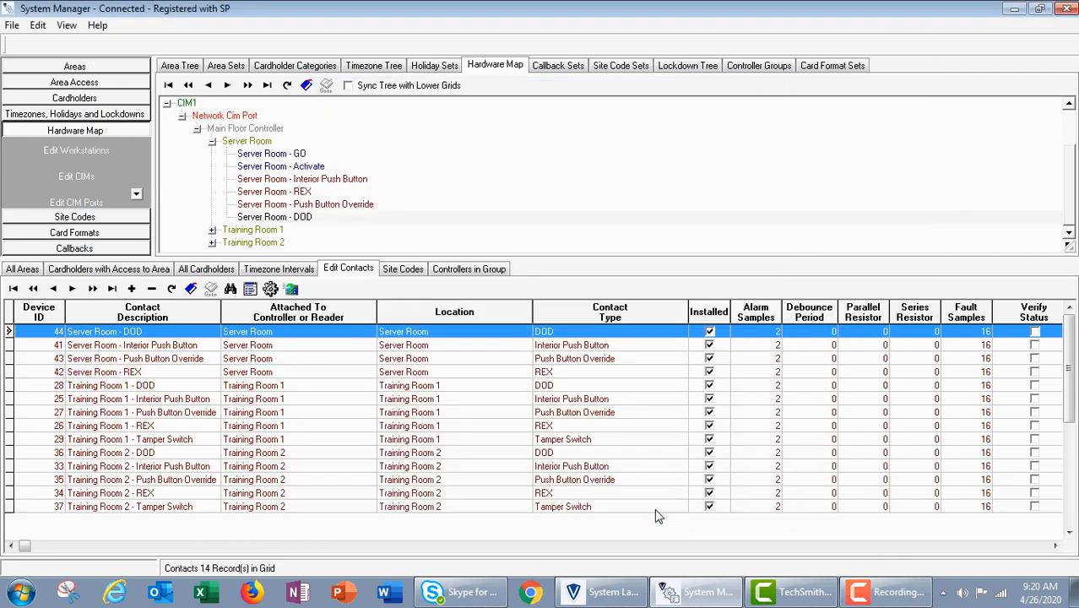
Open the event triggers of the Server Room - REX contact and select the REX Activated trigger.
click(302, 192)
double_click(302, 193)
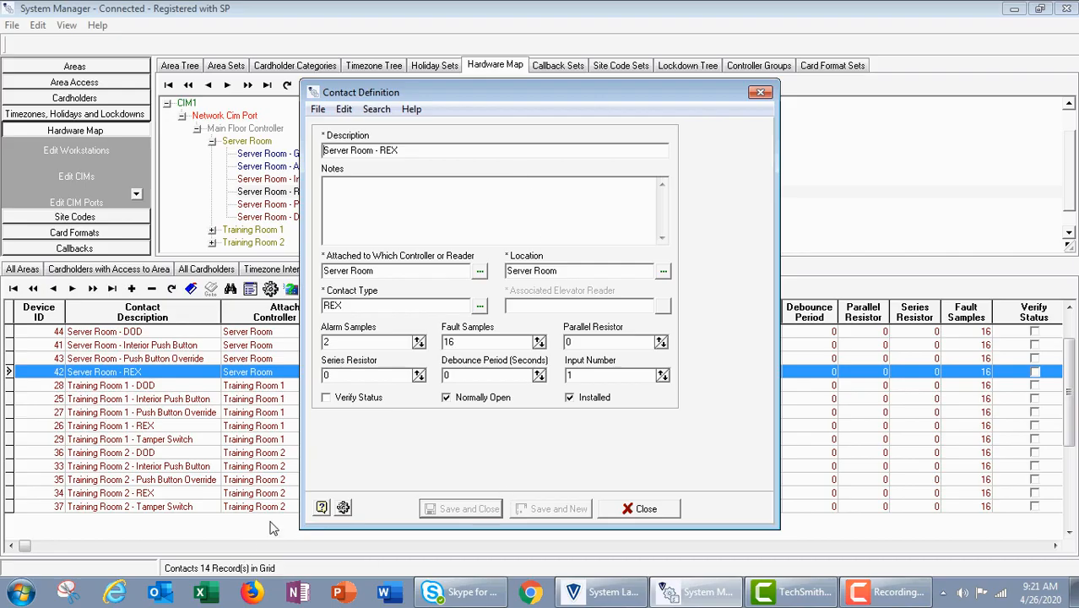
click(342, 507)
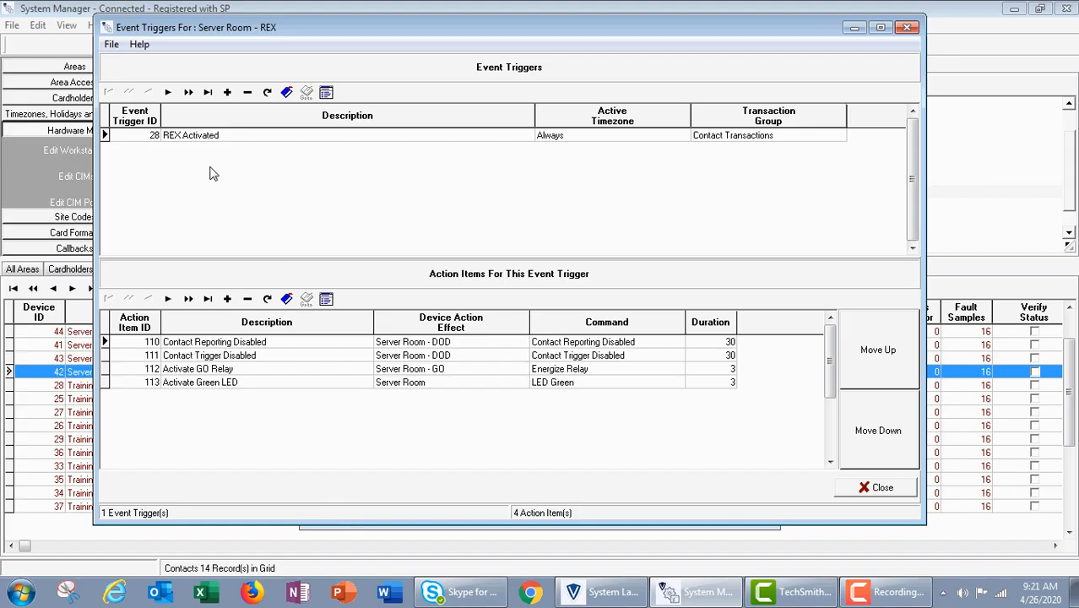
click(175, 137)
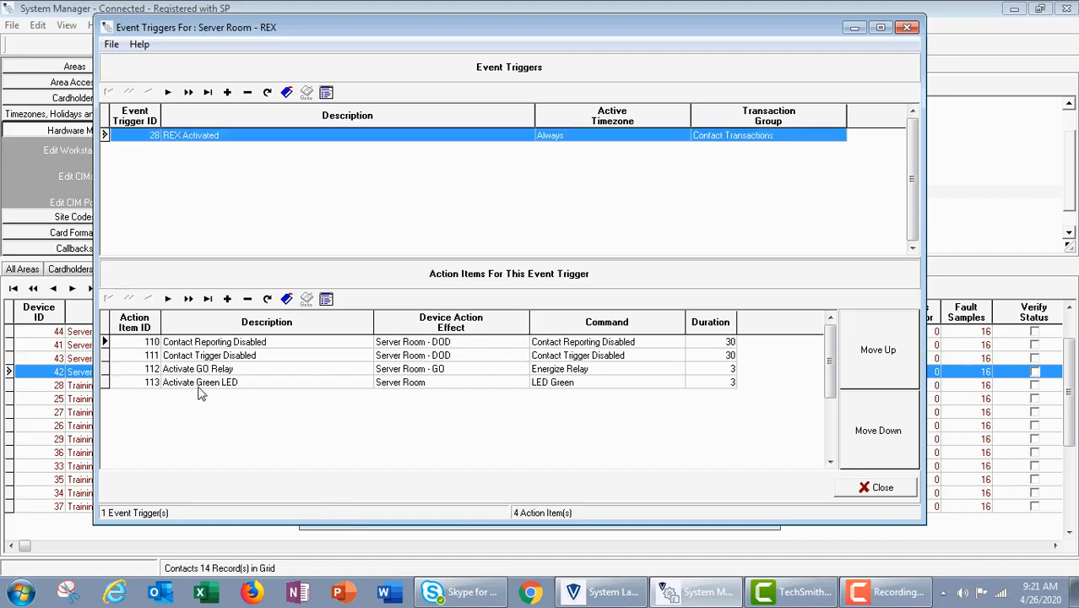
Examine the REX Activated action items for disabling contact reporting and triggering, activating the GO relay and activating the green LED.
click(239, 343)
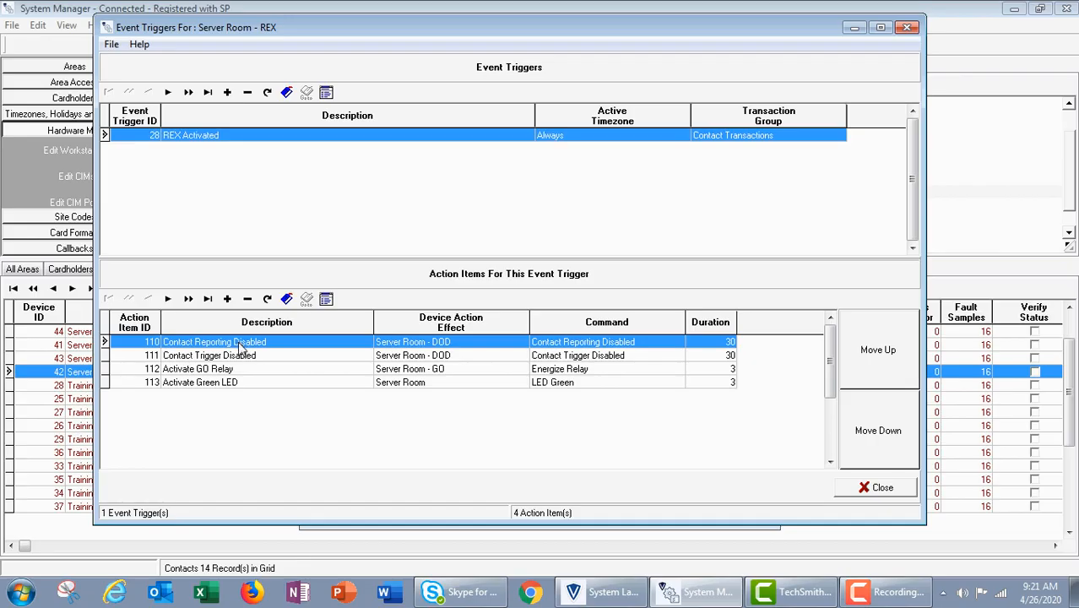
click(243, 358)
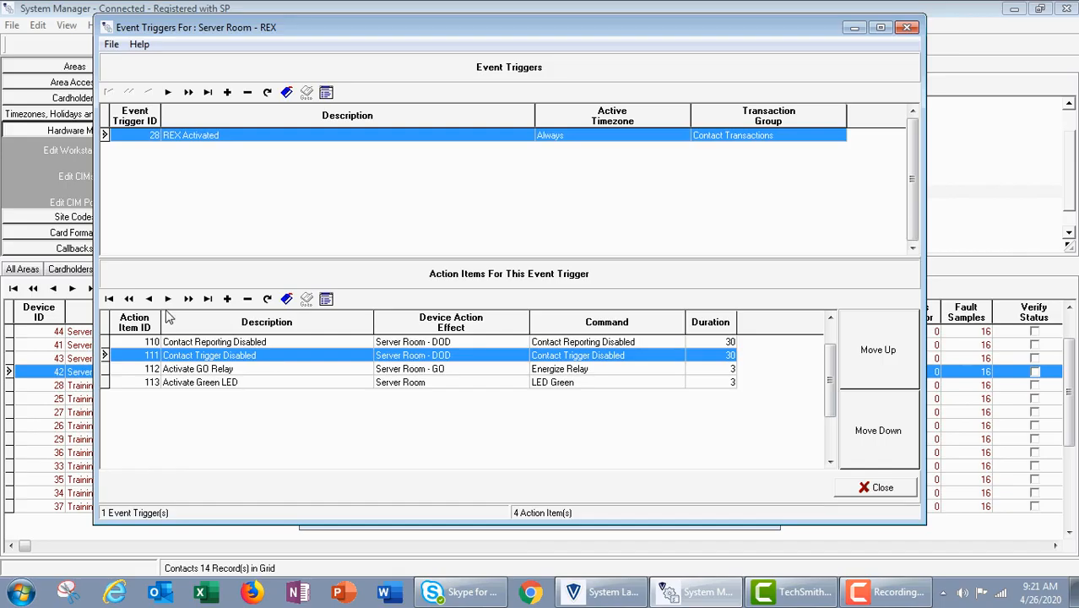
click(189, 371)
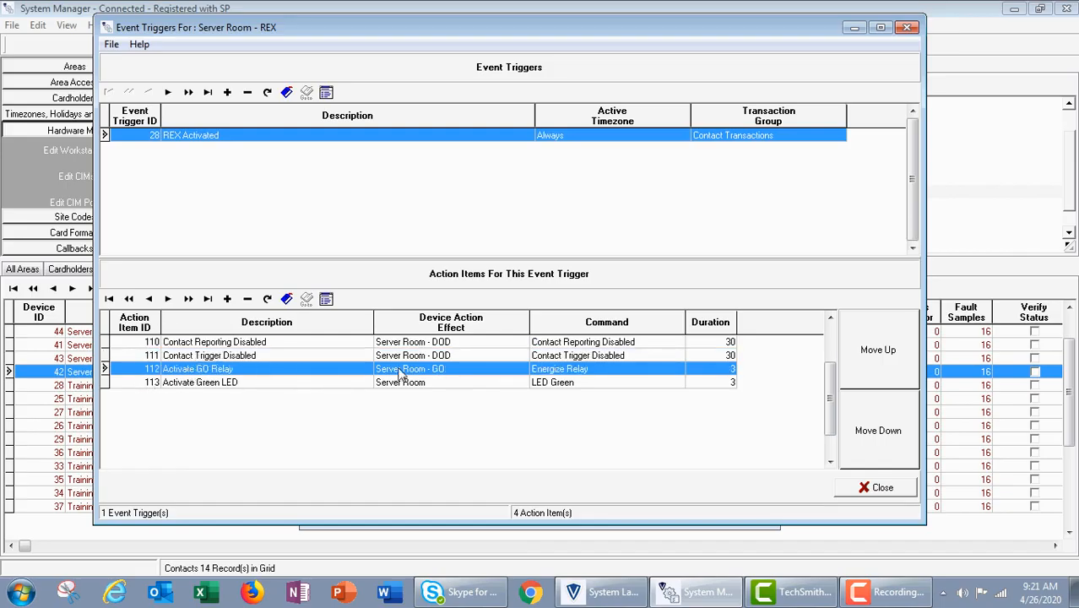
click(262, 384)
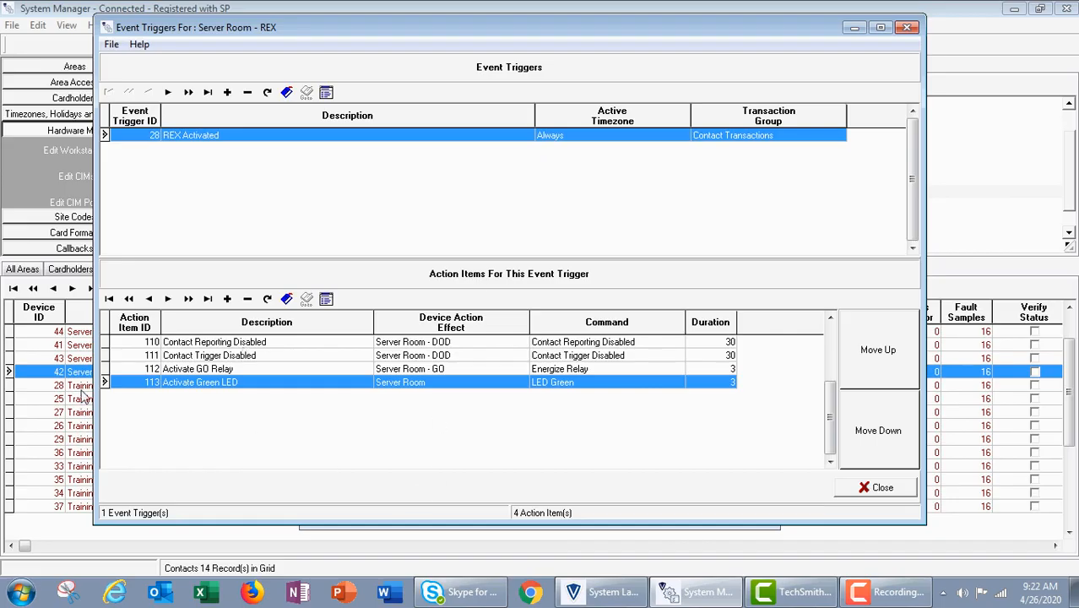
click(190, 373)
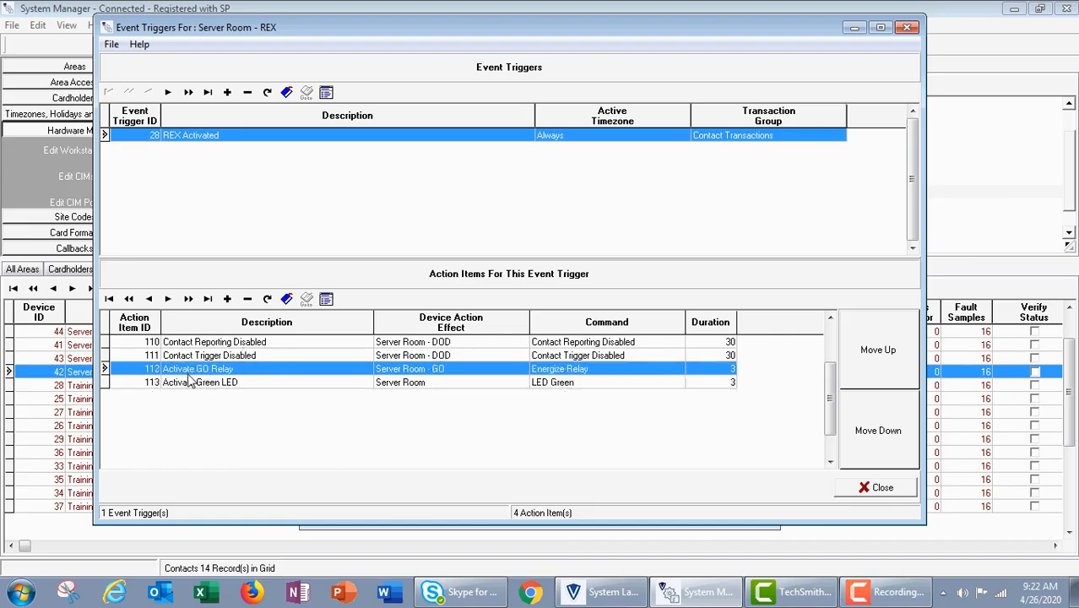
click(210, 384)
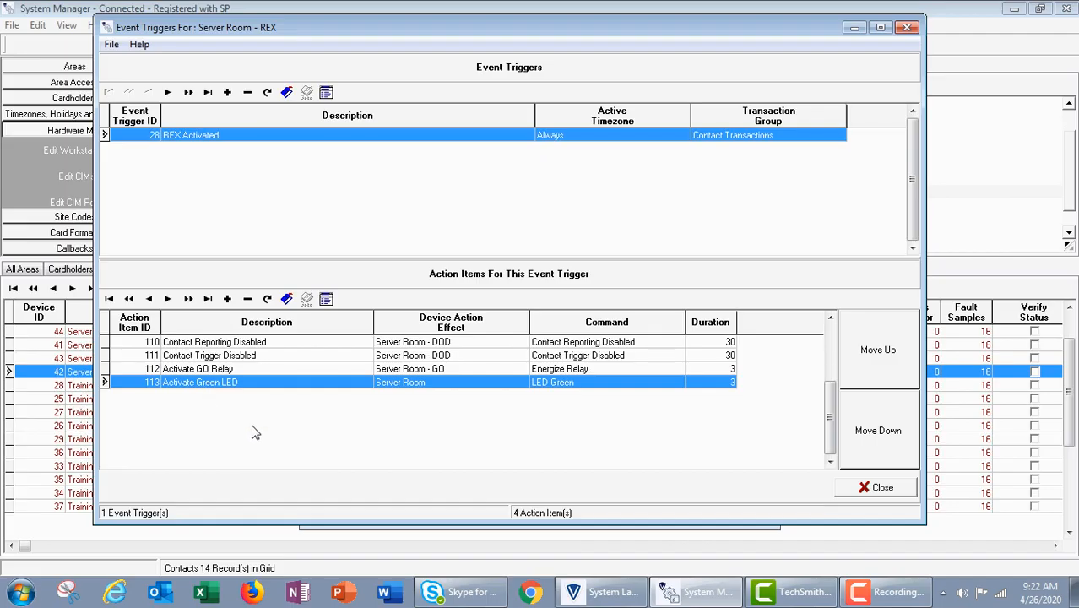
click(241, 371)
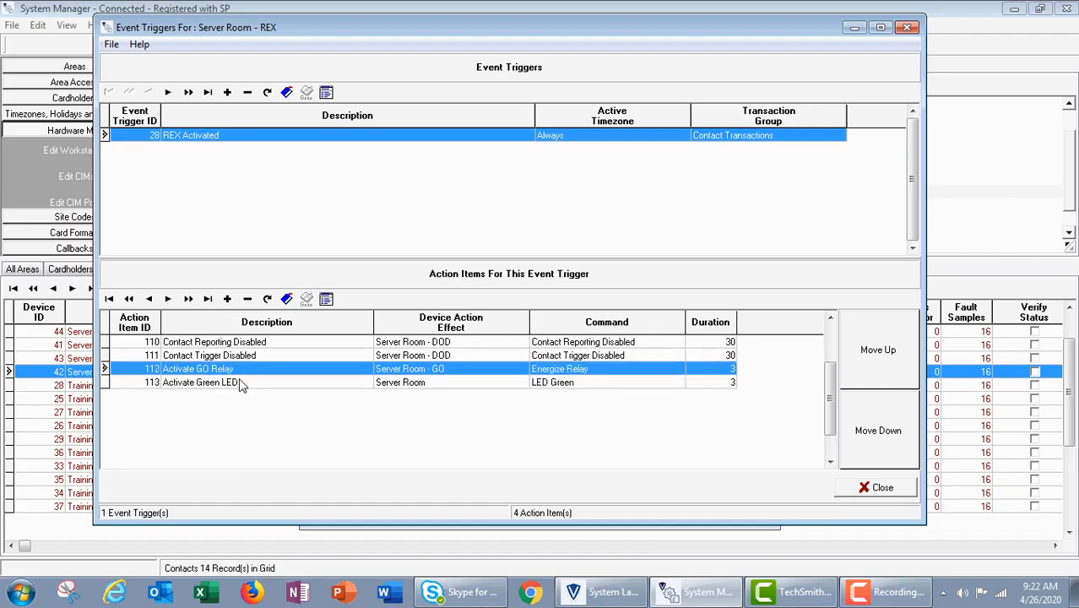
click(239, 384)
click(239, 370)
click(239, 384)
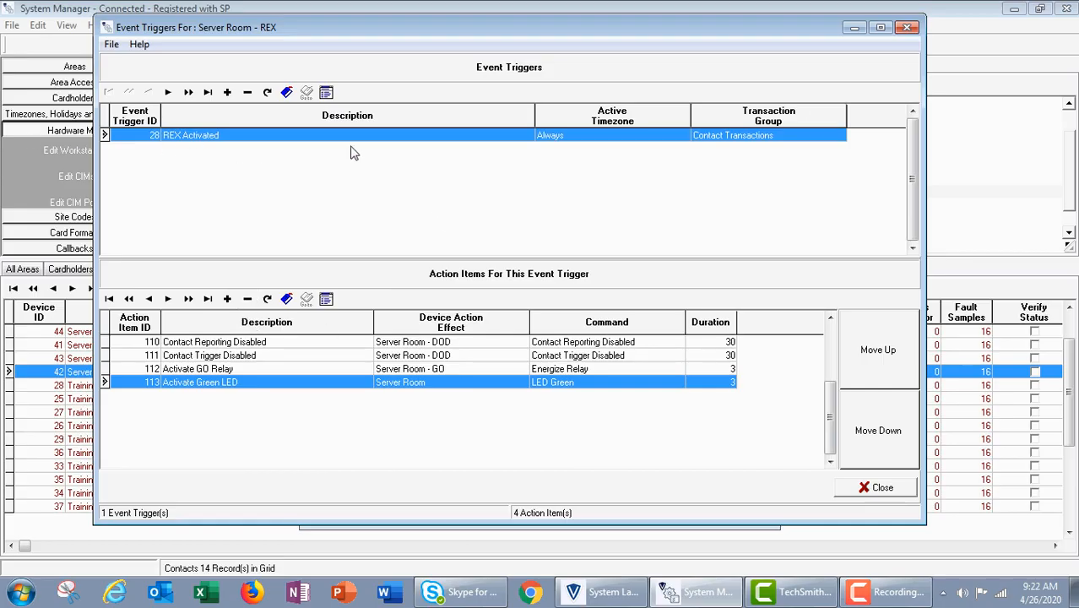
click(312, 345)
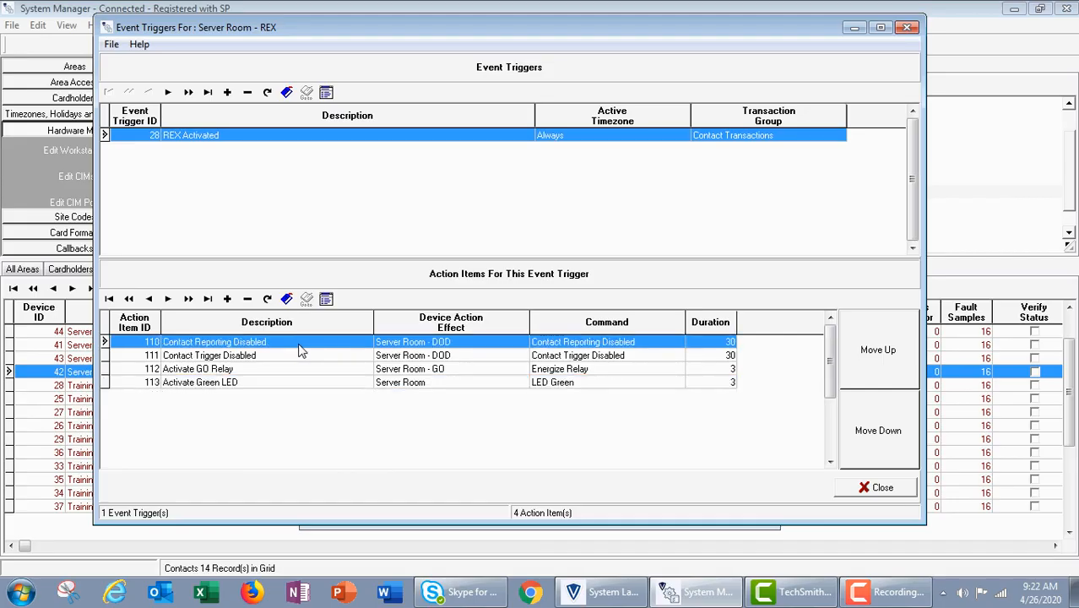
click(256, 359)
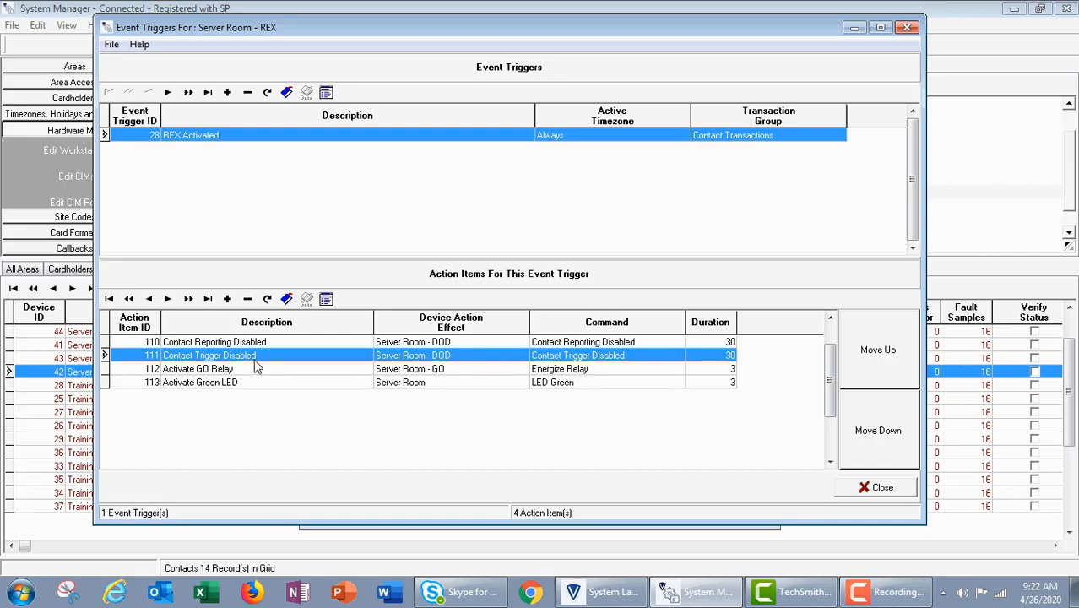
click(182, 371)
click(185, 385)
click(184, 371)
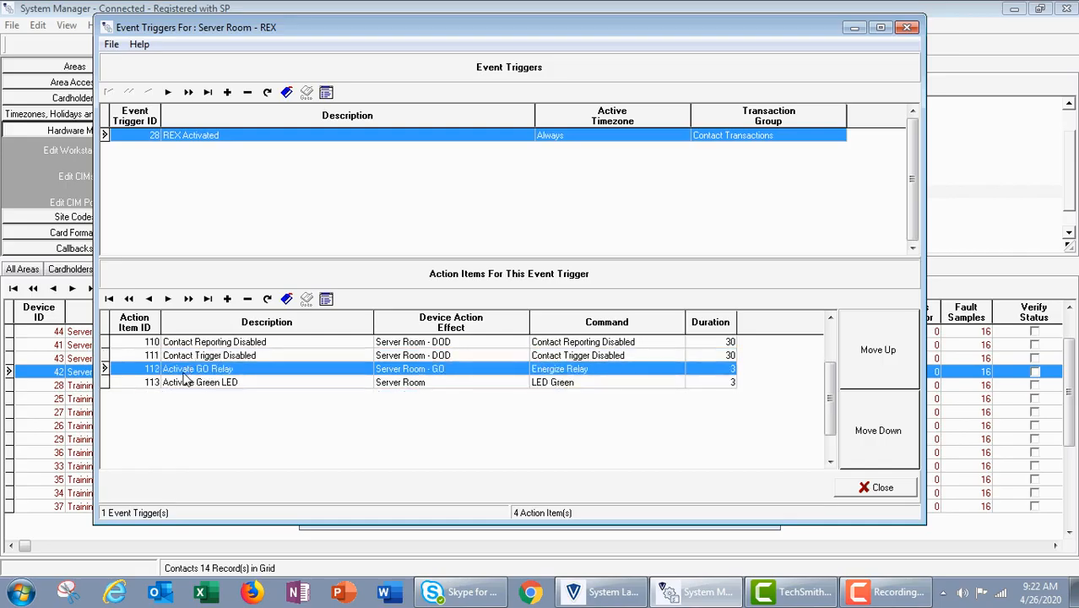
click(185, 384)
click(183, 370)
click(185, 384)
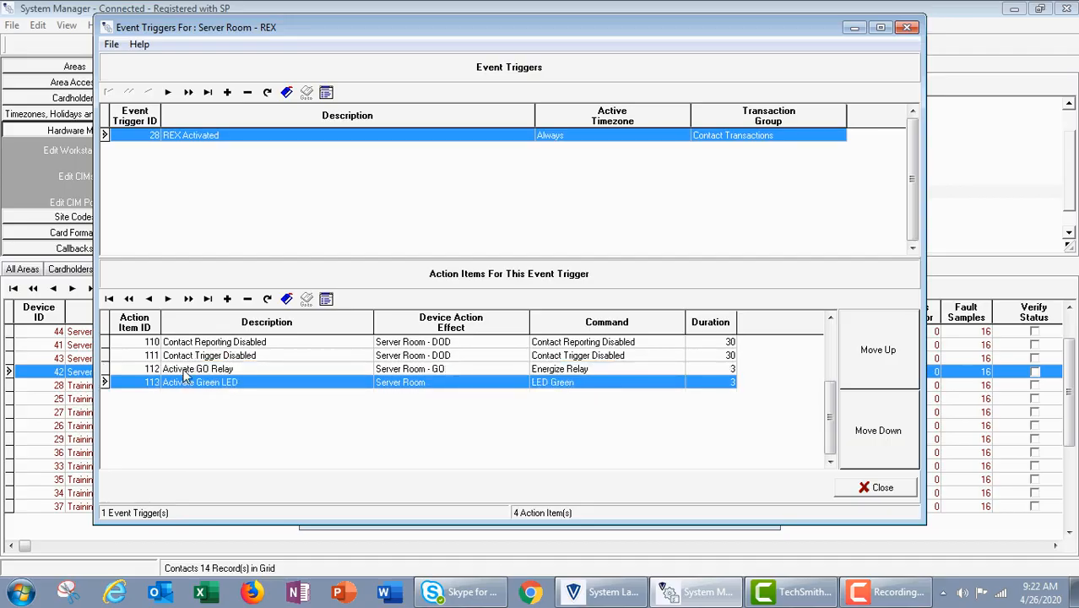
Check the Activate GO Relay action item of the REX Activated trigger, then close the REX contact's windows.
click(185, 375)
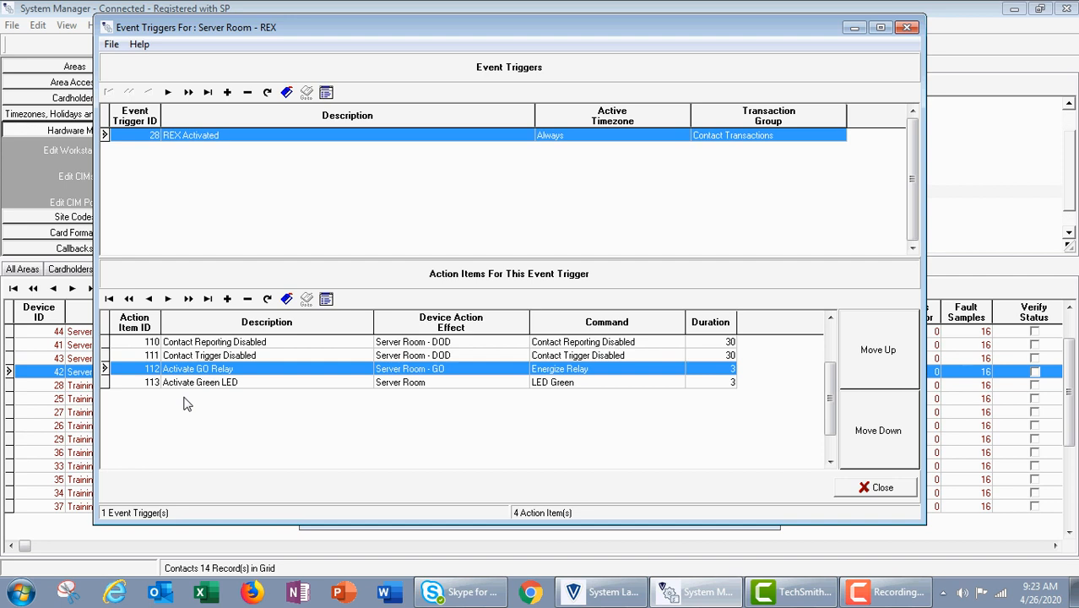
click(879, 489)
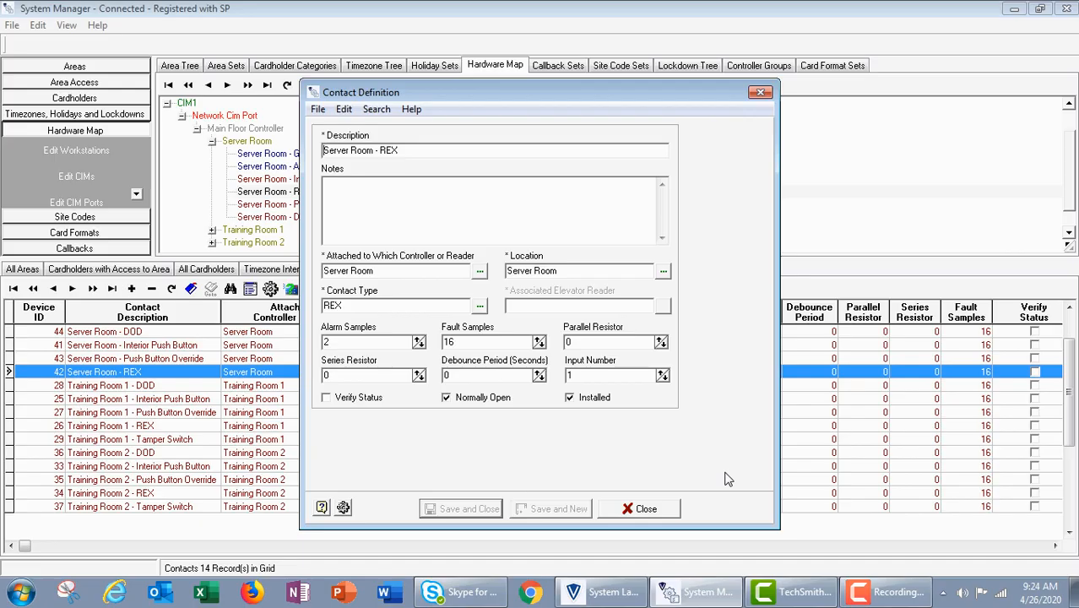
click(644, 510)
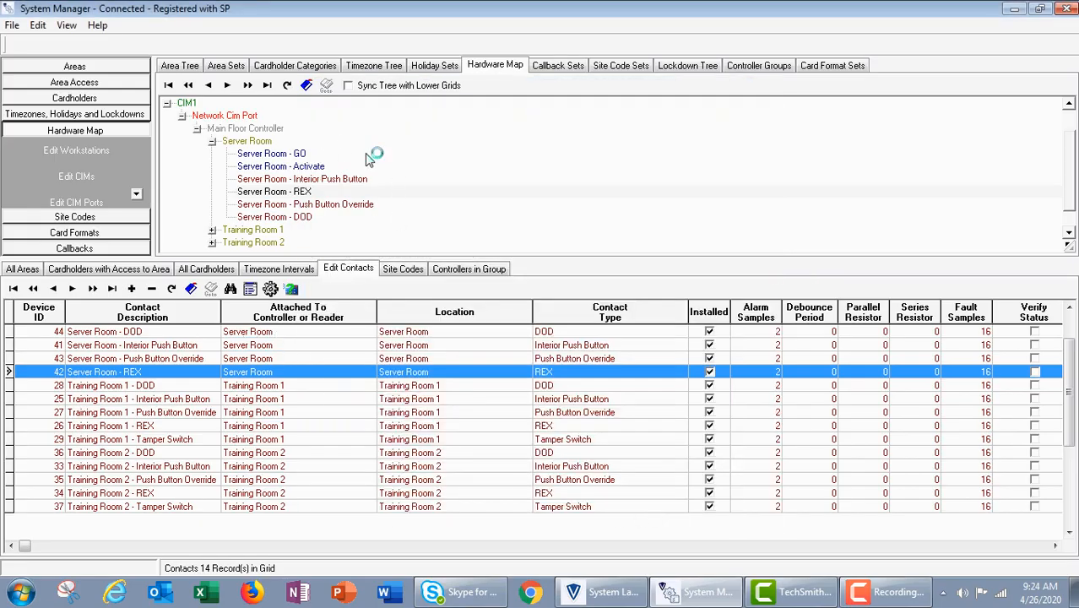
Open the definition of the Server Room reader under the Main Floor Controller and display its event triggers.
click(247, 142)
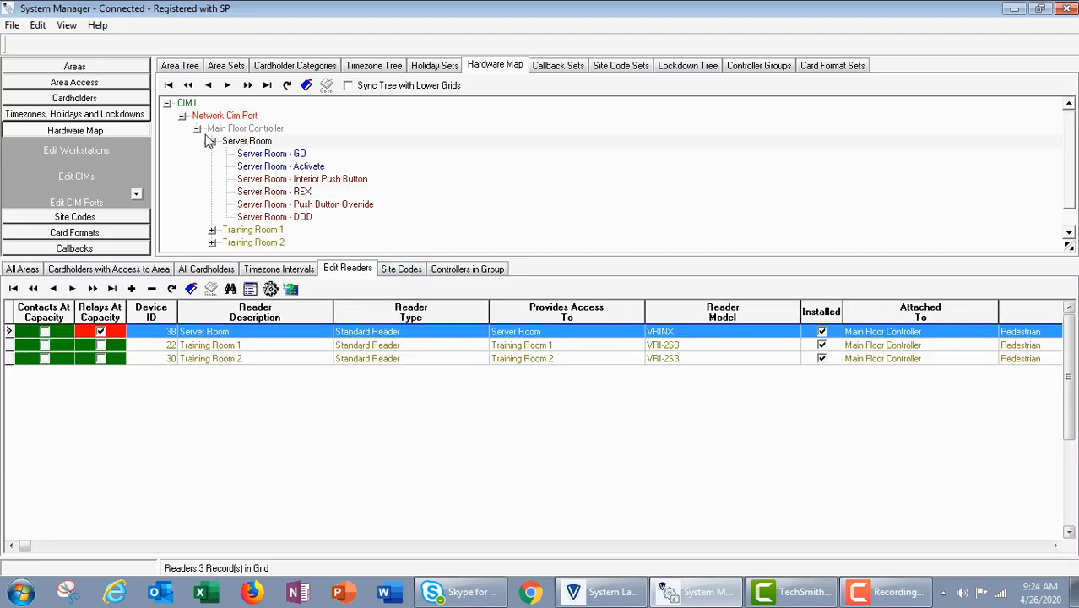
double_click(262, 143)
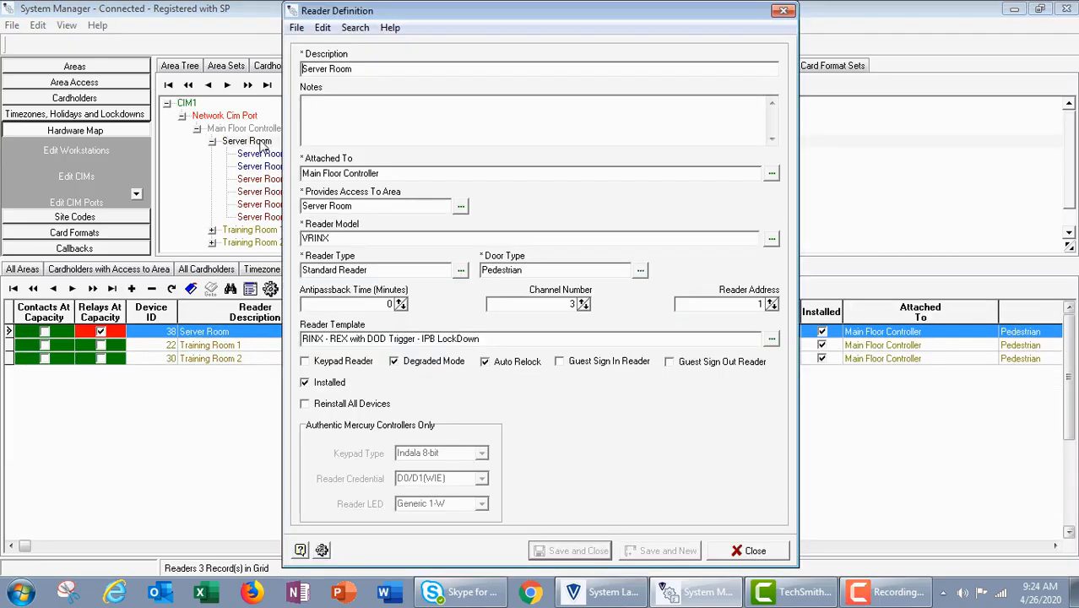
click(322, 549)
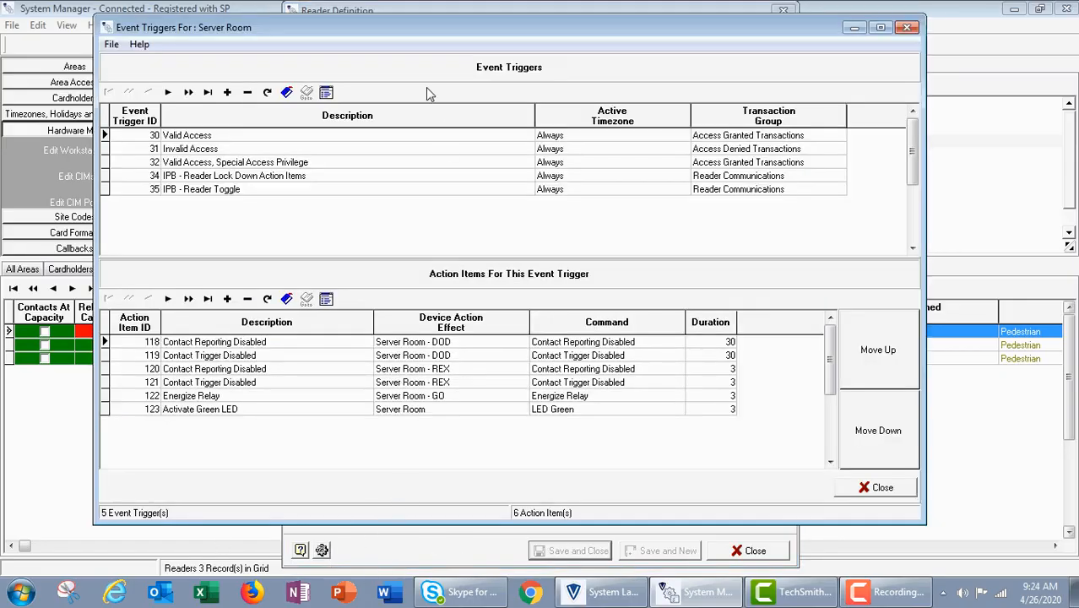
drag(374, 24, 423, 32)
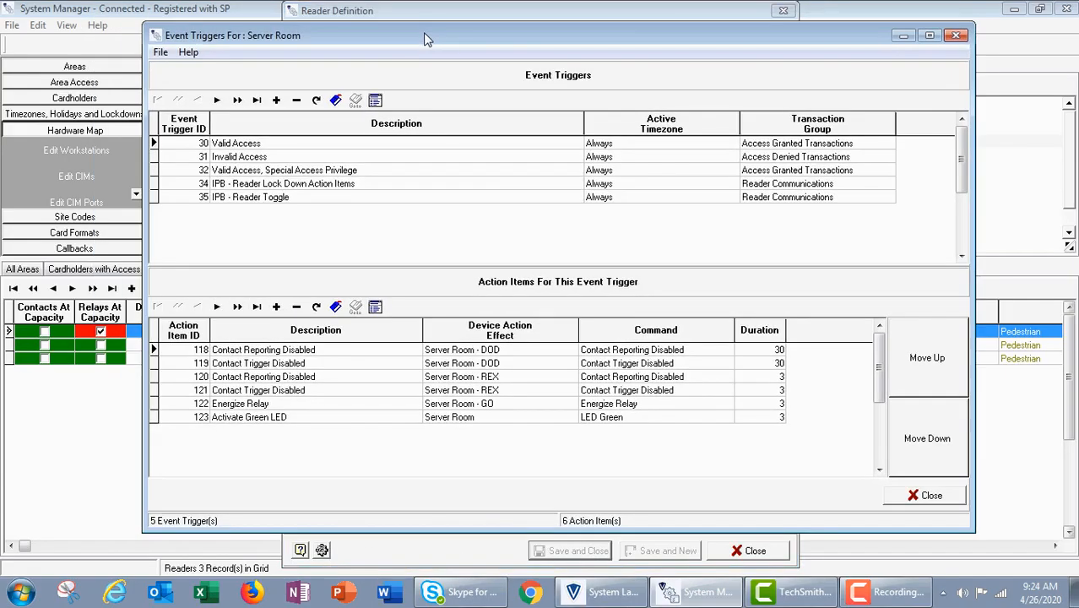
Examine the Valid Access trigger's action items for the DOD and REX contacts, the GO relay and the green LED.
click(320, 146)
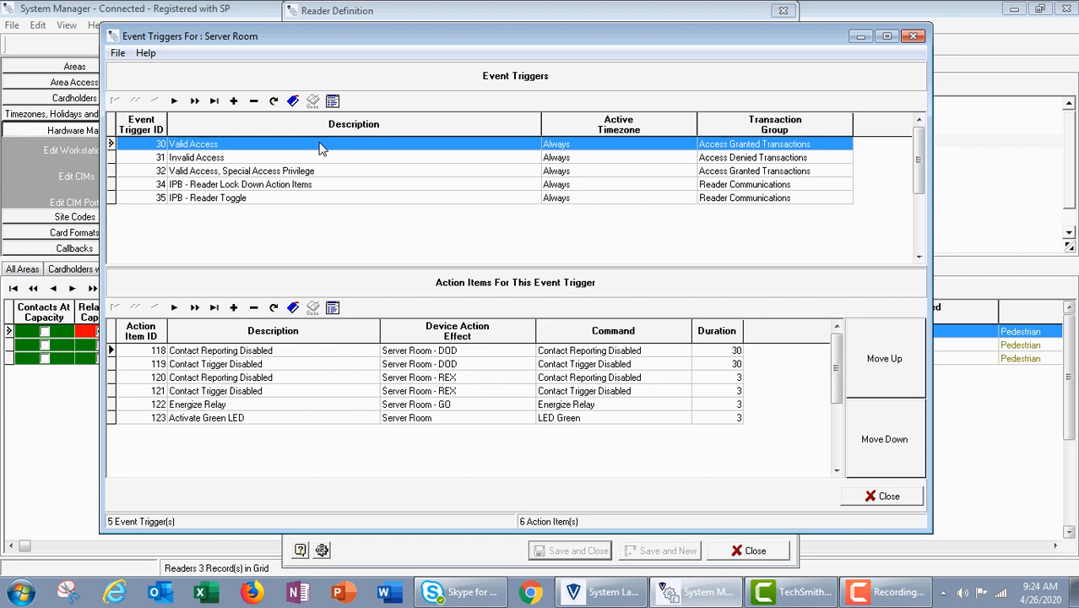
click(297, 351)
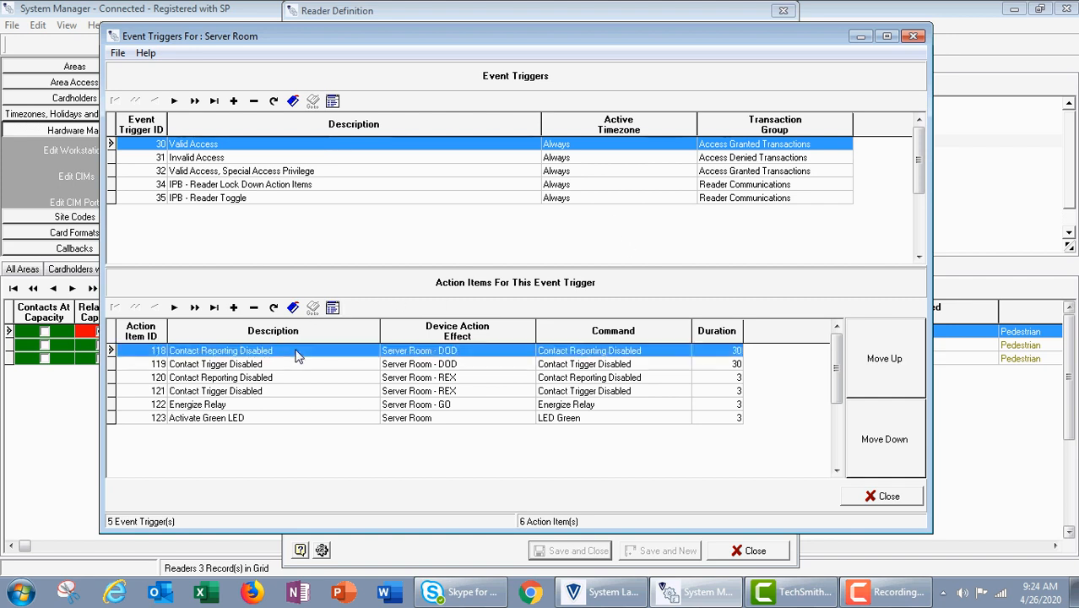
click(460, 367)
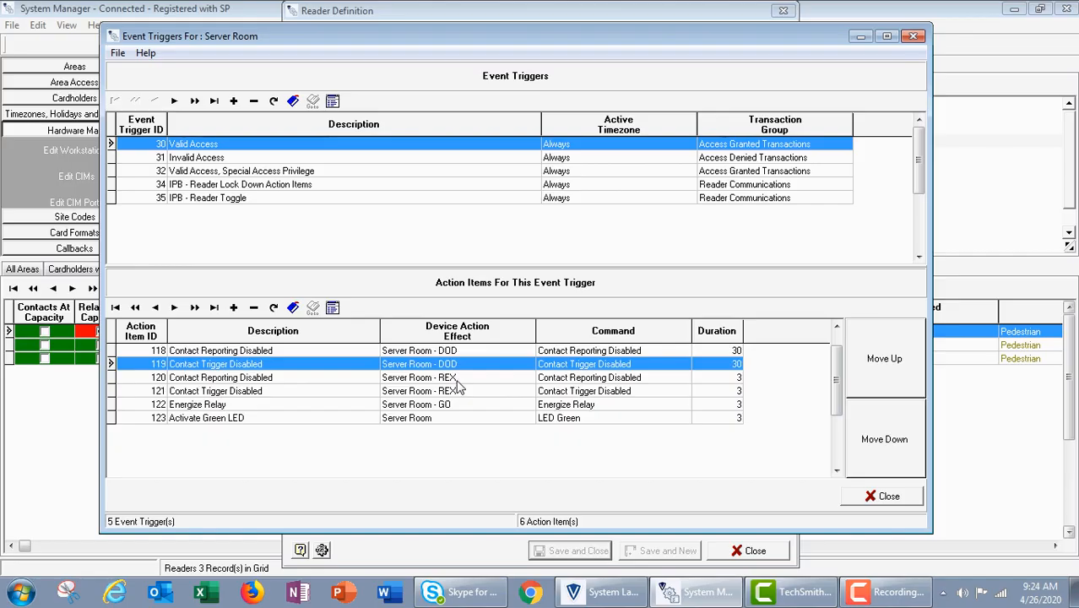
click(411, 380)
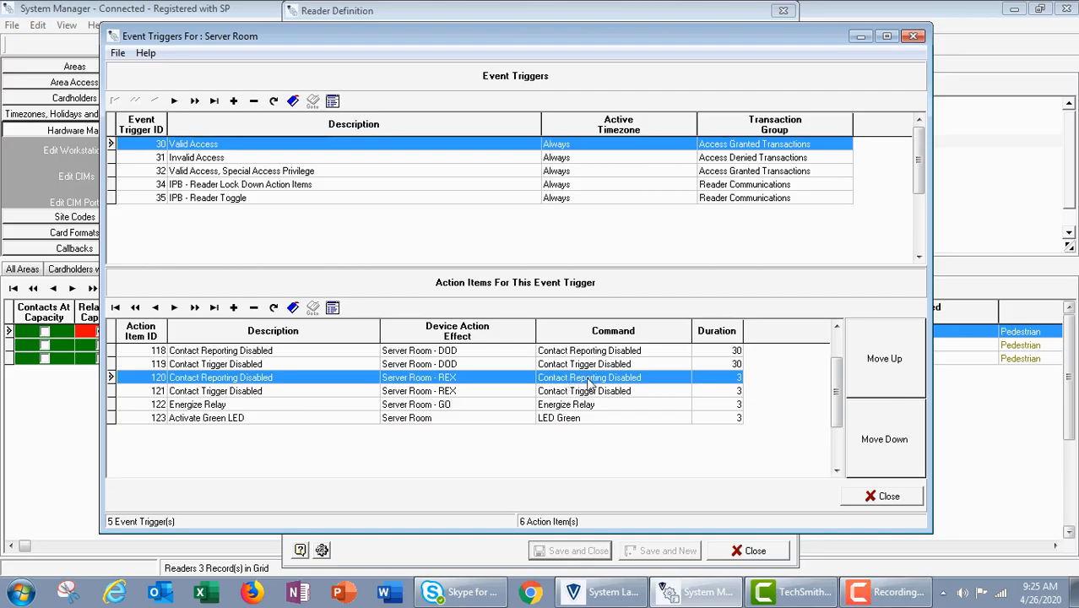
click(292, 393)
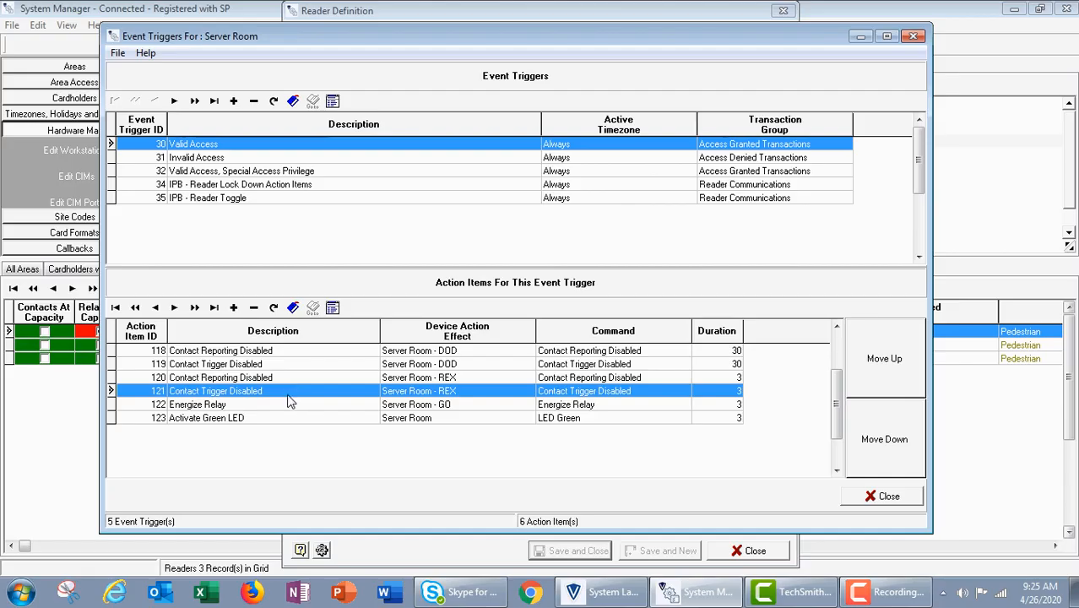
click(367, 408)
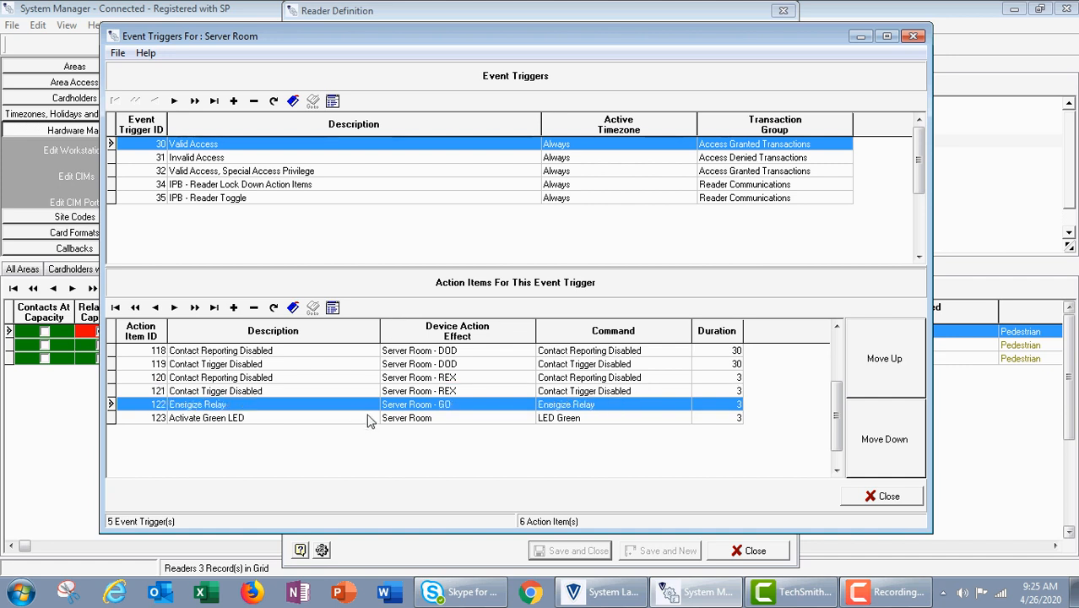
click(369, 422)
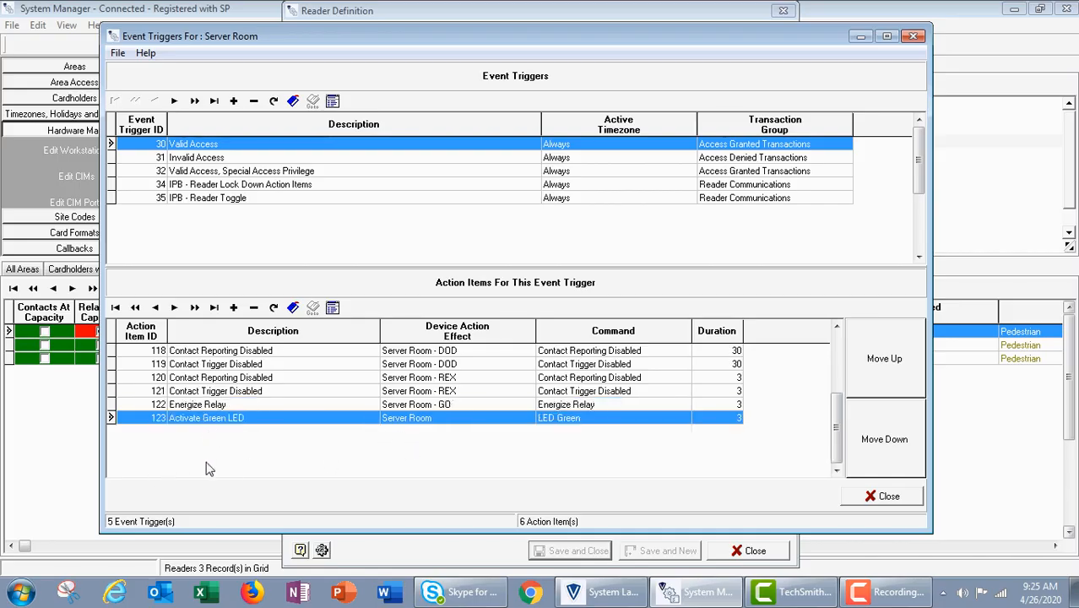
Review the action items of the Invalid Access, Special Access Privilege and IPB lock down and toggle triggers, then close the reader's windows.
click(194, 159)
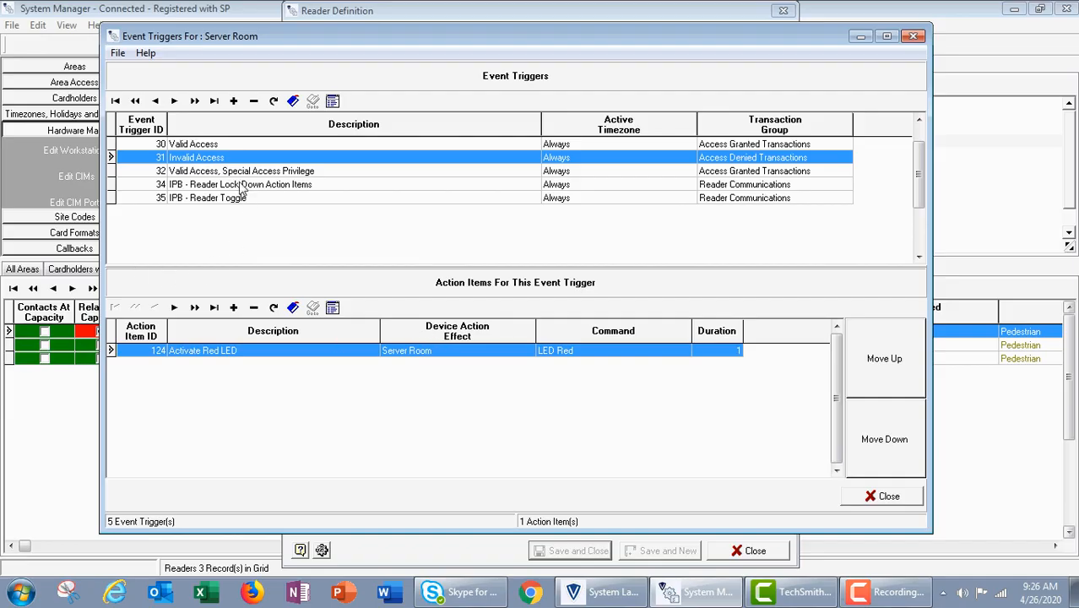
click(207, 174)
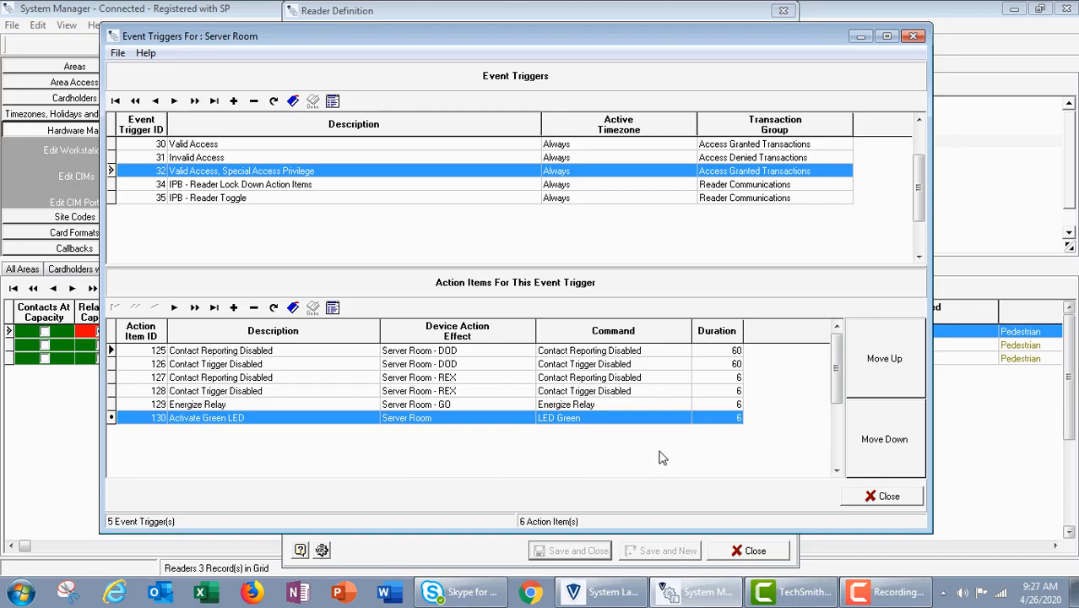
click(259, 186)
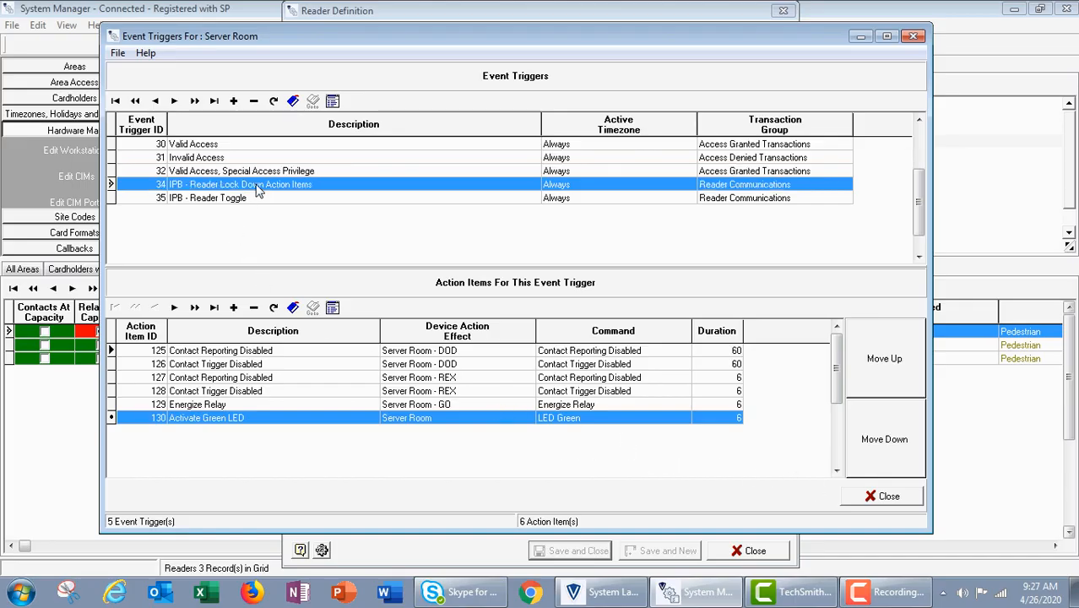
click(247, 201)
click(248, 184)
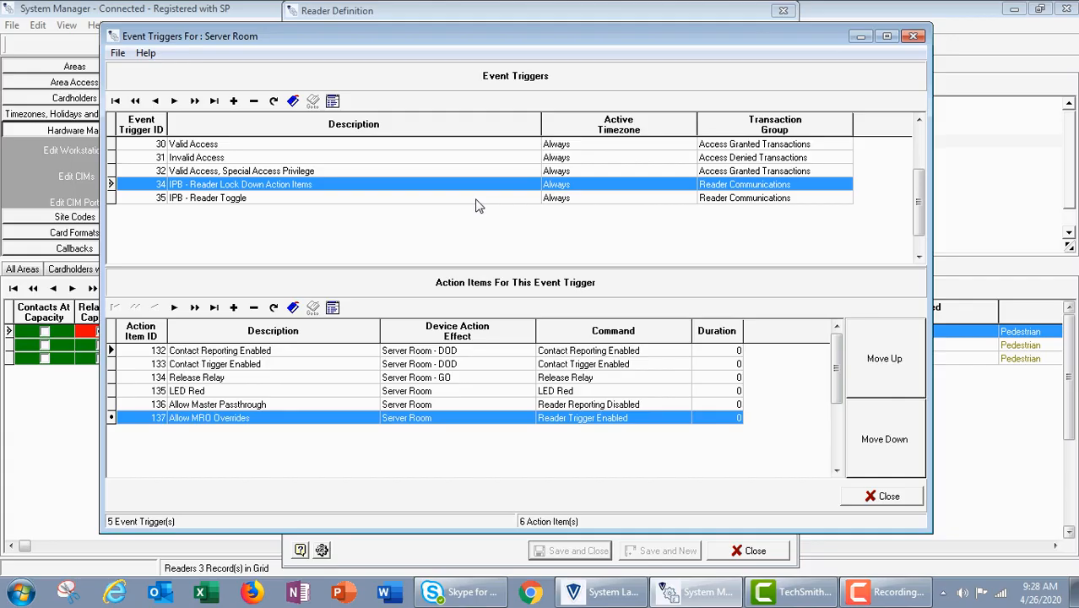
click(882, 504)
click(769, 554)
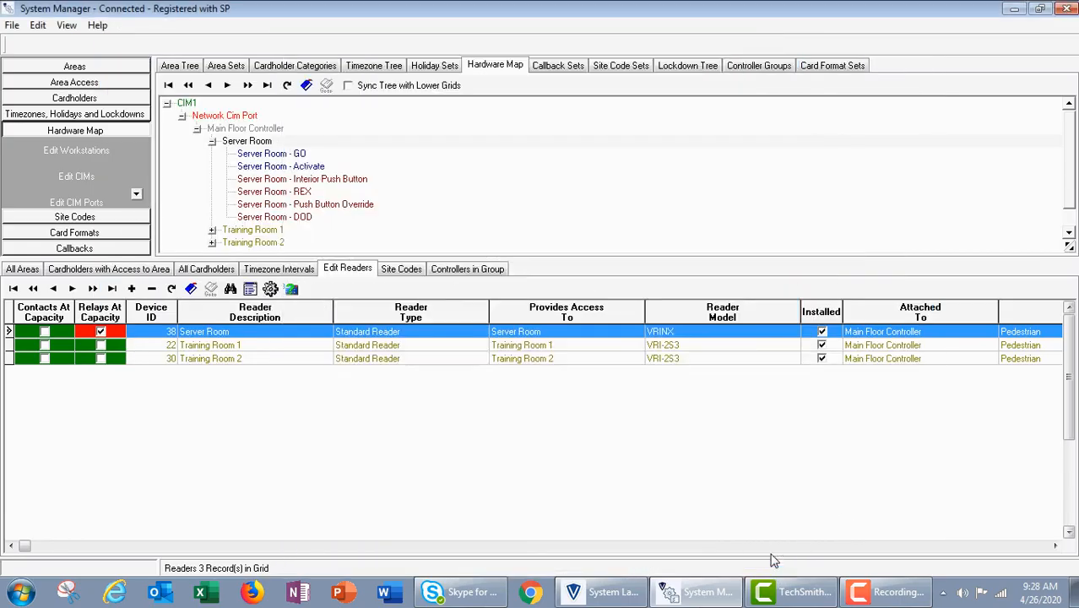